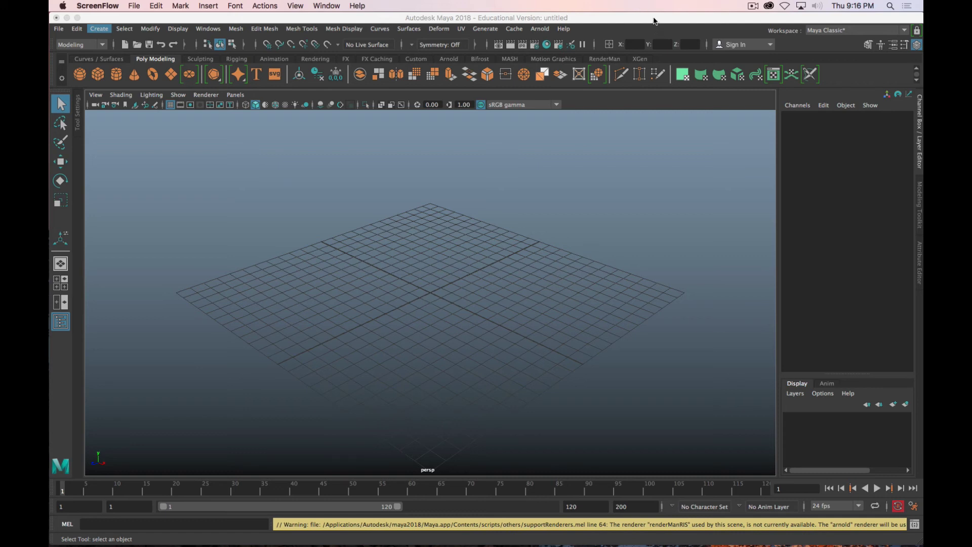
pyautogui.click(753, 8)
pyautogui.click(758, 38)
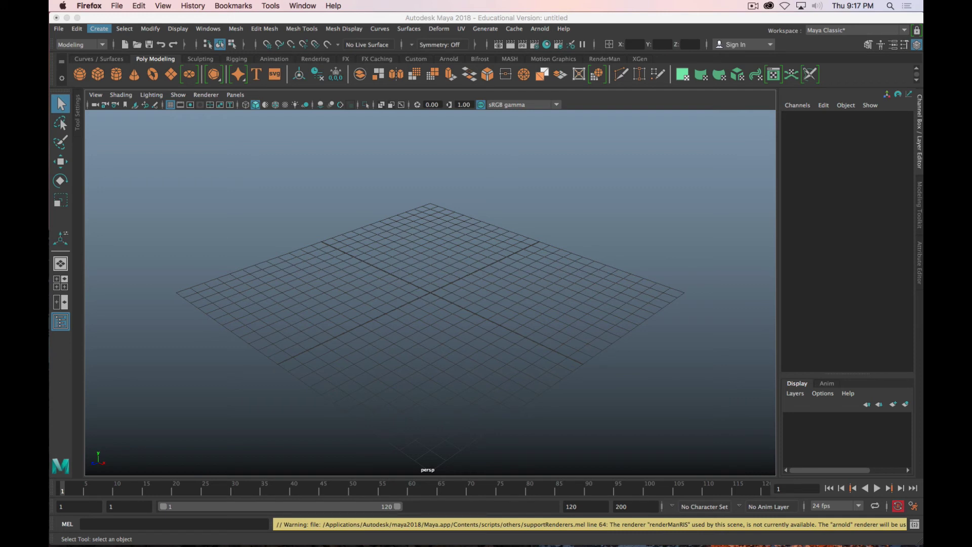
# Step: Minimize the browser window and open the Calculator through the system search
pyautogui.press('super+m')
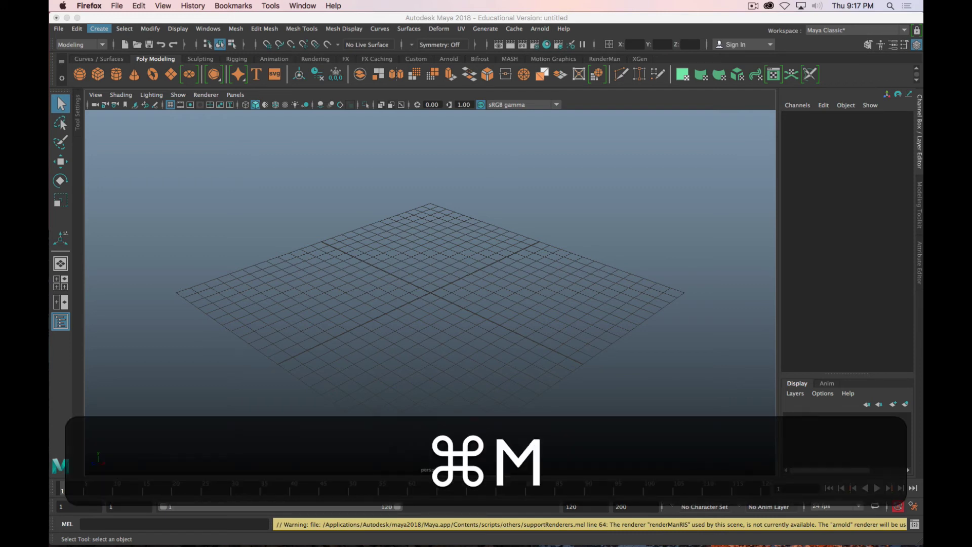
pyautogui.press('a')
pyautogui.press('BackSpace')
pyautogui.press('a')
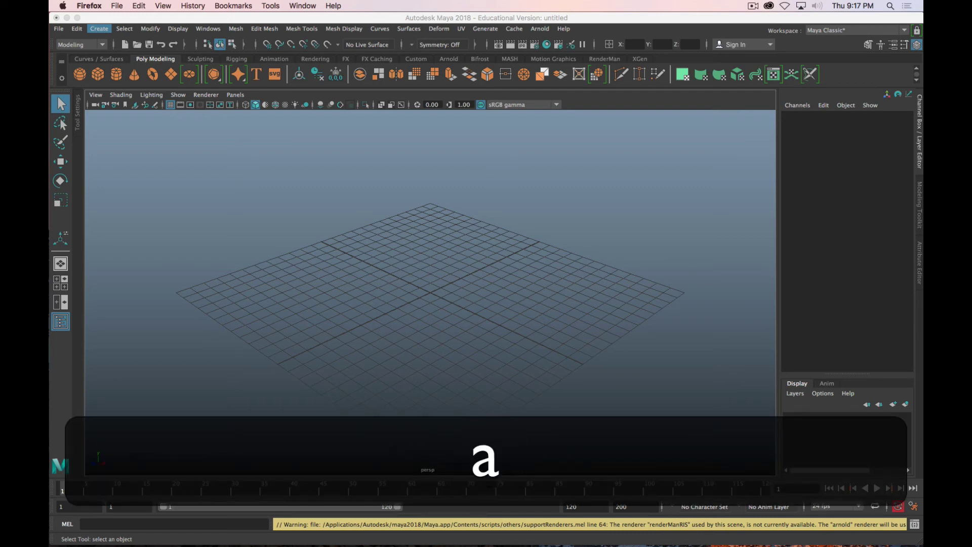
pyautogui.press('l')
pyautogui.press('c')
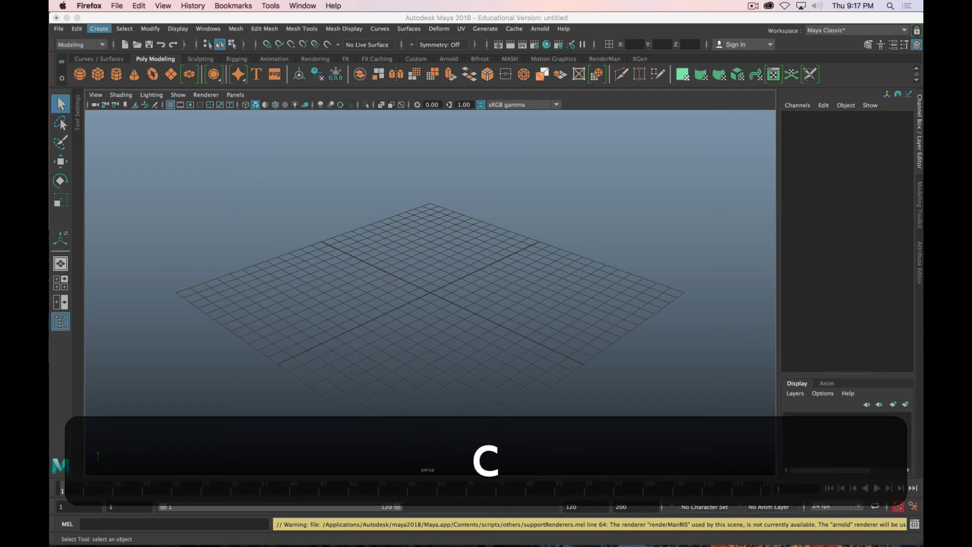
pyautogui.press('Return')
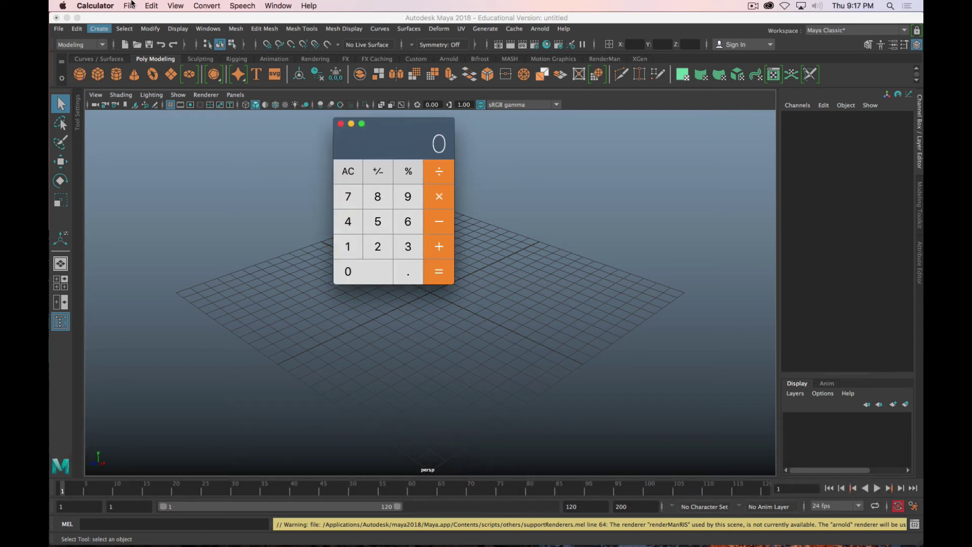
# Step: Run a length conversion in Calculator from feet to centimeters
pyautogui.click(211, 5)
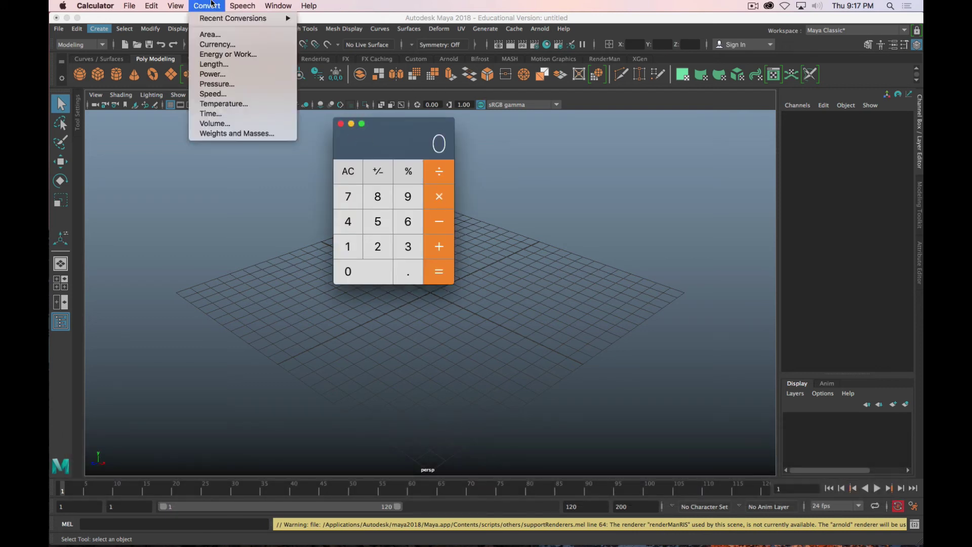
pyautogui.click(228, 64)
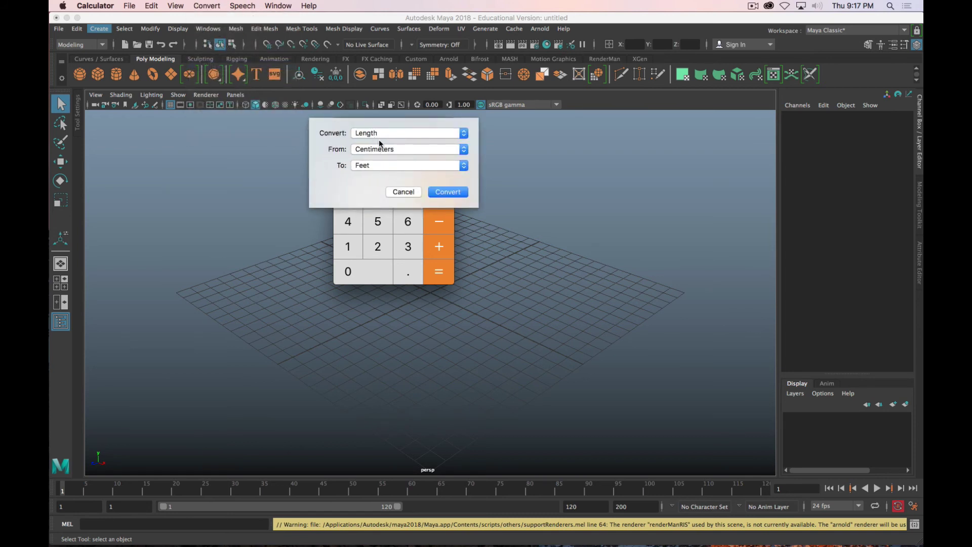
pyautogui.click(397, 150)
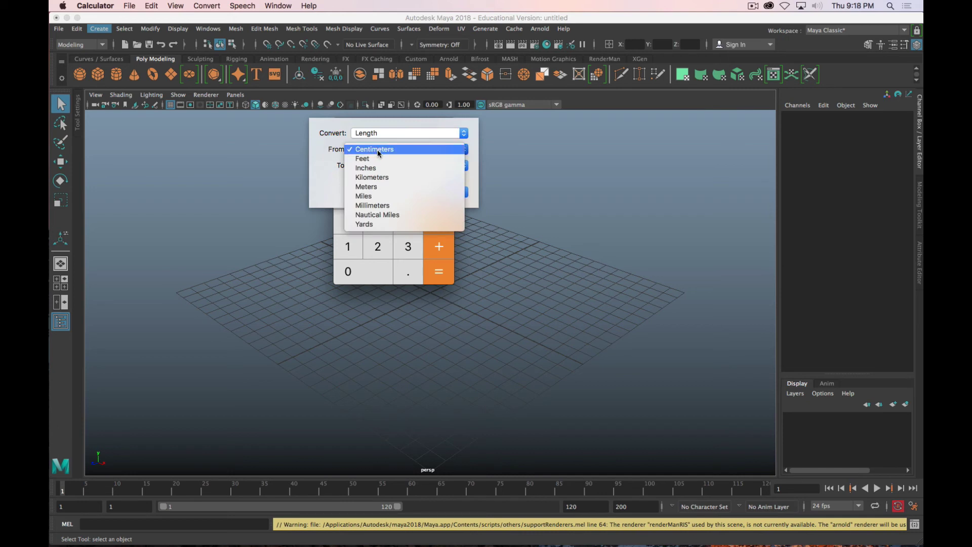
pyautogui.click(378, 158)
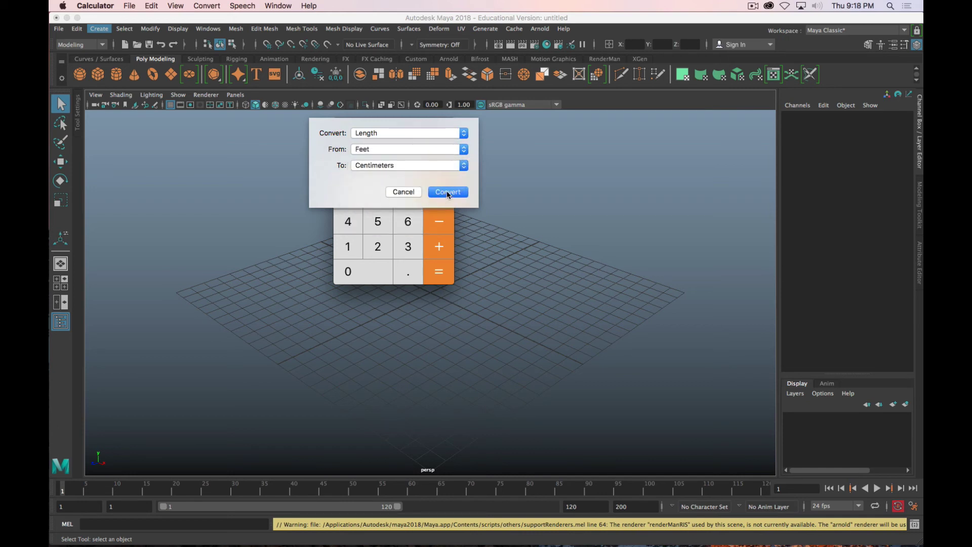
pyautogui.click(448, 192)
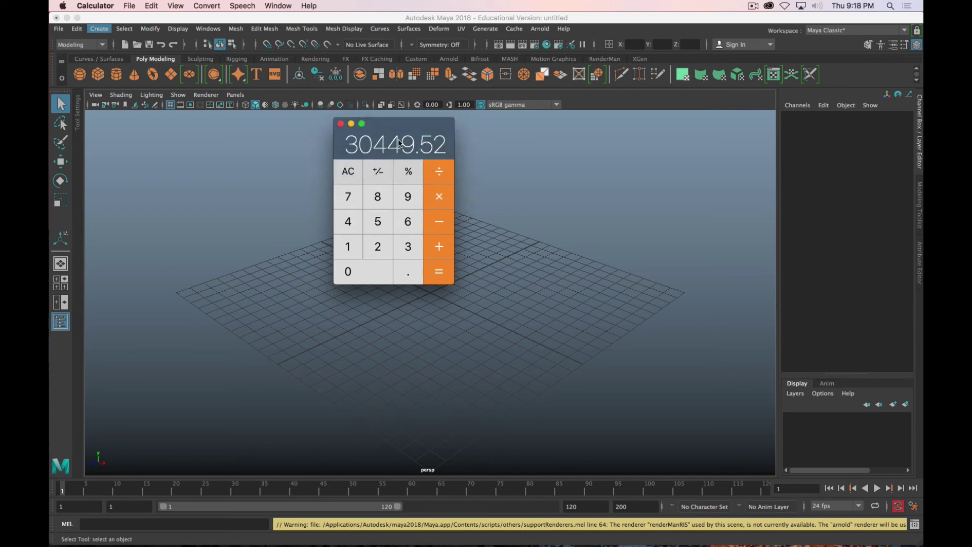
# Step: Clear the Calculator, enter 10 and convert that length from feet to centimeters
pyautogui.click(352, 173)
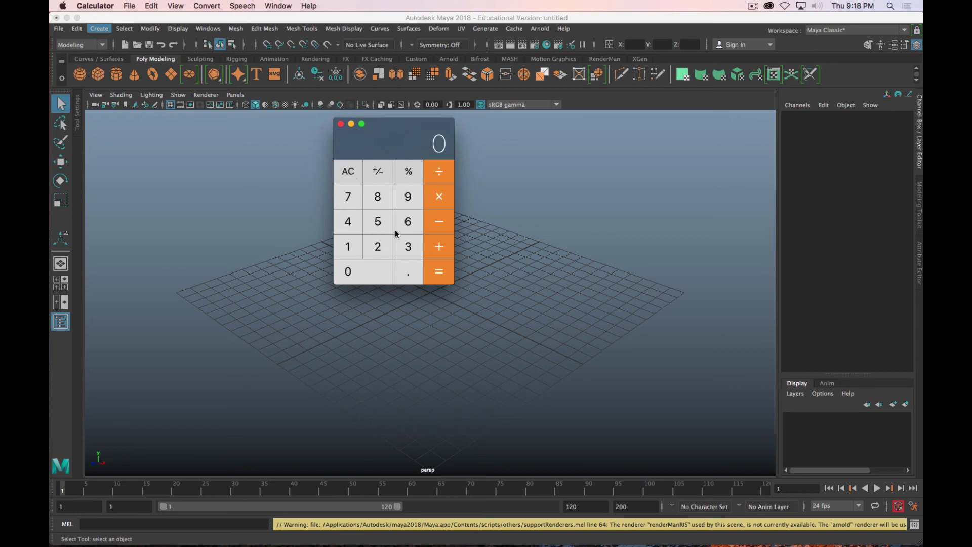
pyautogui.click(350, 247)
pyautogui.click(349, 272)
pyautogui.click(207, 6)
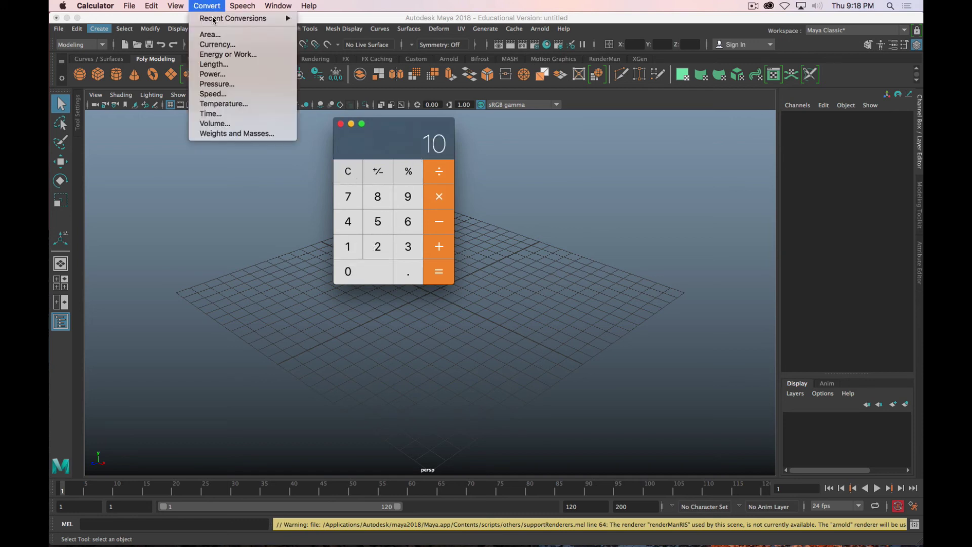
pyautogui.click(240, 65)
pyautogui.click(447, 193)
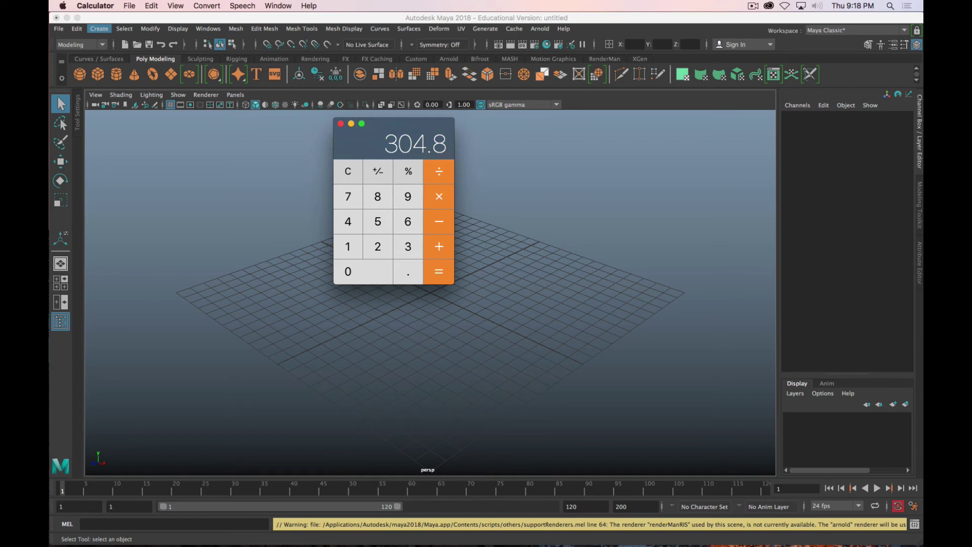
# Step: Switch to Firefox and convert 10 feet to centimeters in Google's length converter
pyautogui.press('super+Tab')
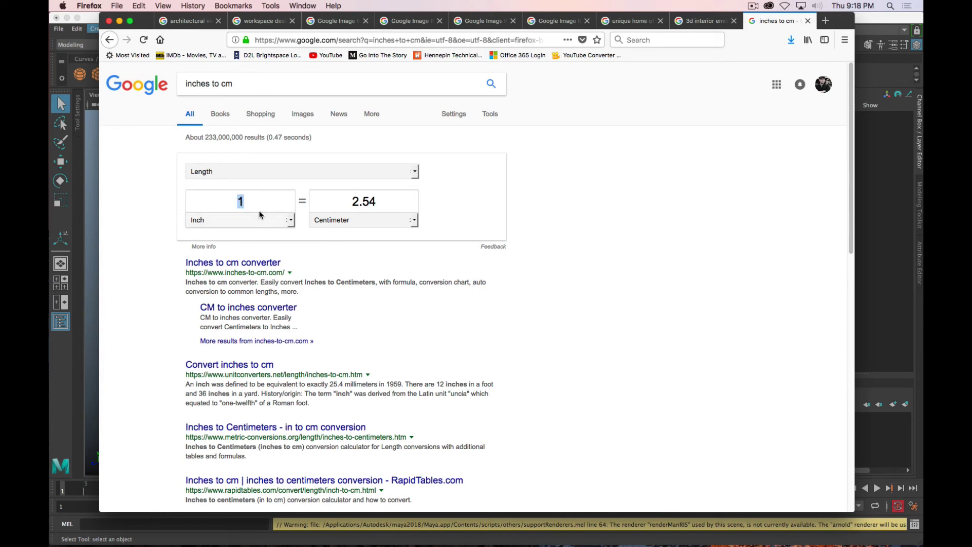
pyautogui.click(243, 219)
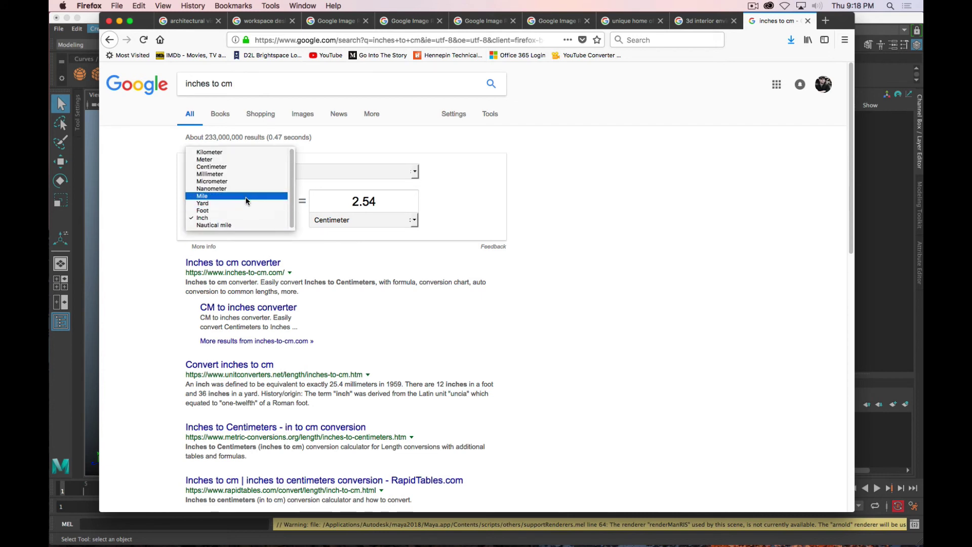
pyautogui.click(243, 210)
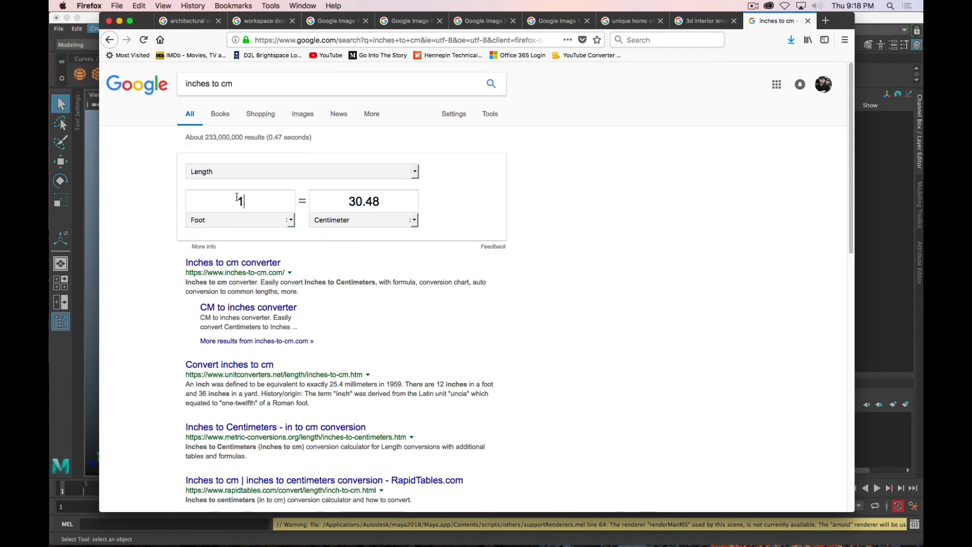
pyautogui.write('10')
pyautogui.press('Return')
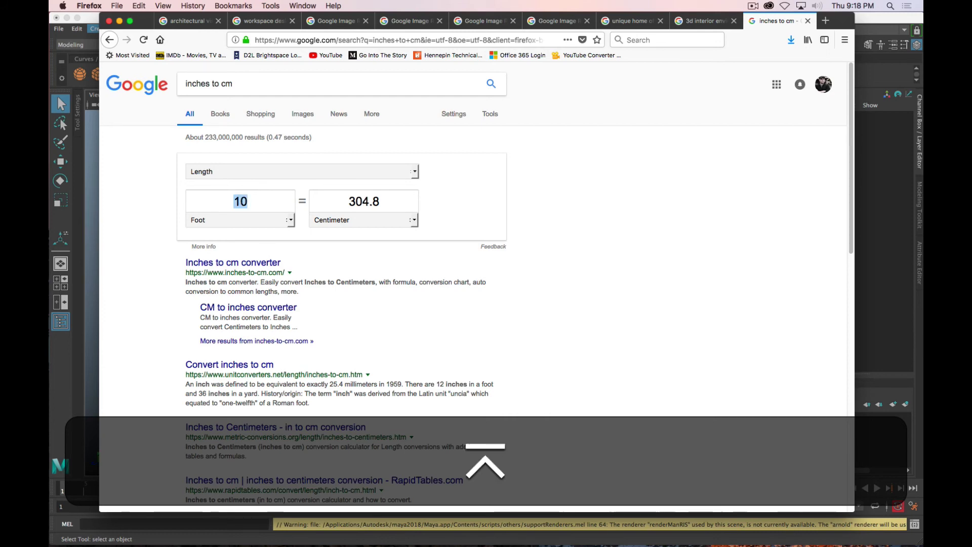
# Step: Minimize the browser window, quit the Calculator and return to Maya
pyautogui.moveTo(838, 24); pyautogui.dragTo(820, 63)
pyautogui.press('super+m')
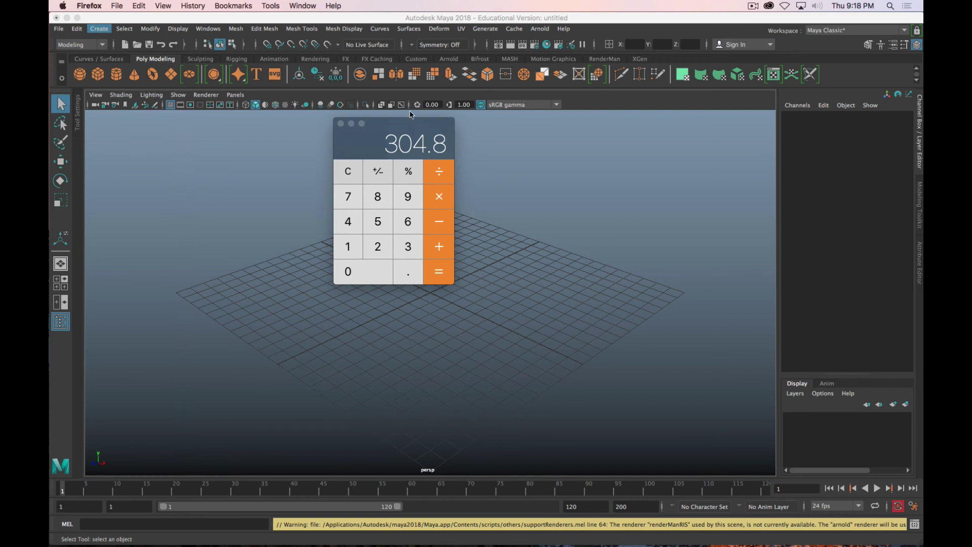
pyautogui.moveTo(428, 131); pyautogui.dragTo(15, 124)
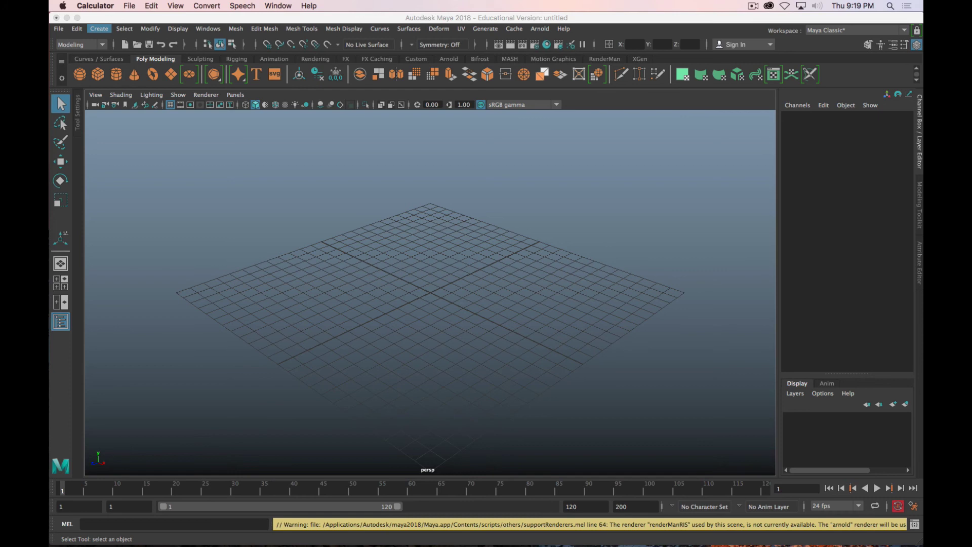
pyautogui.press('super+q')
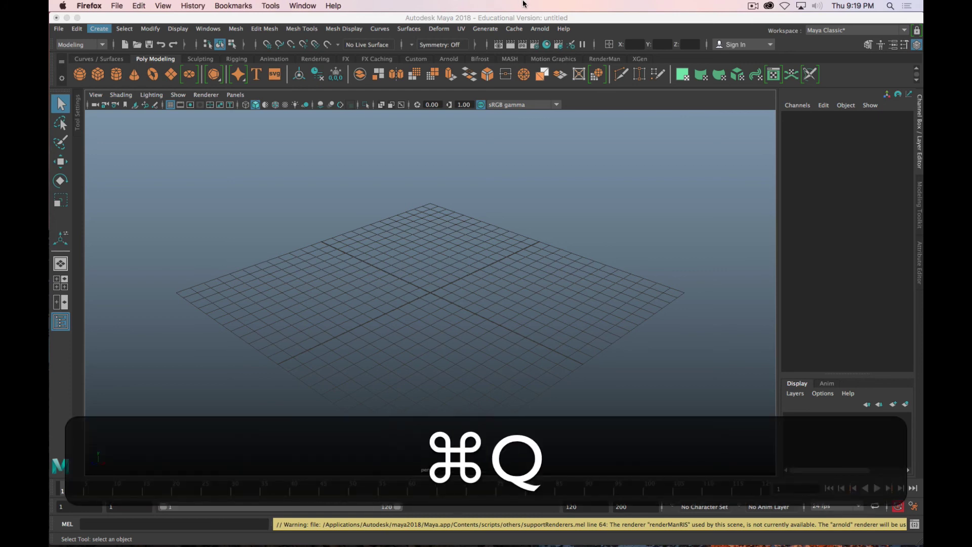
pyautogui.click(509, 18)
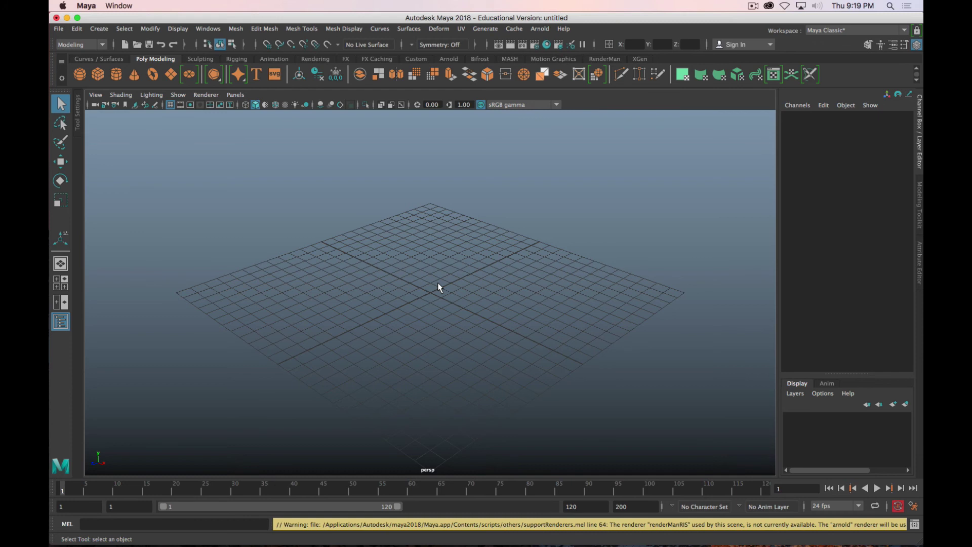
pyautogui.click(753, 5)
pyautogui.click(770, 37)
# Step: Create a polygon cube at the centre of the grid
pyautogui.click(98, 74)
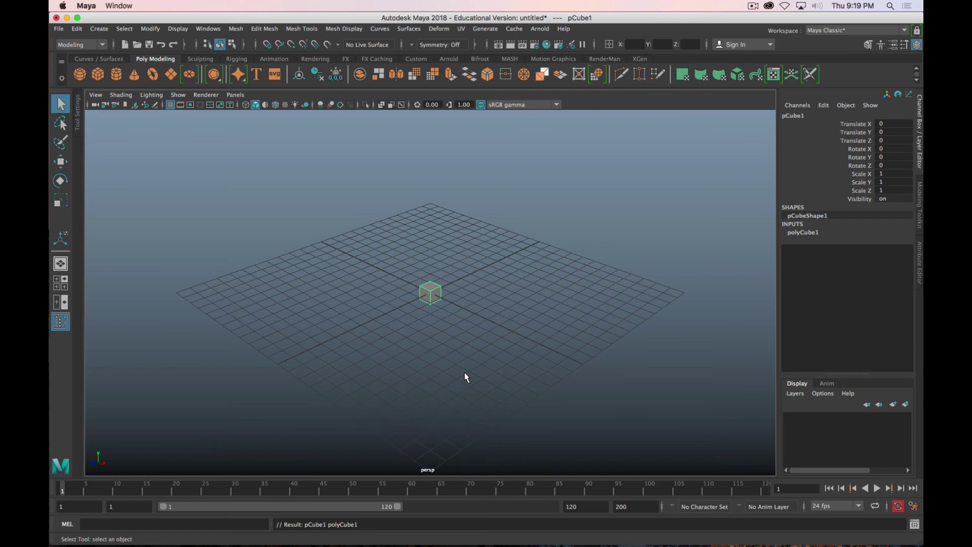
pyautogui.scroll(5, 482, 253)
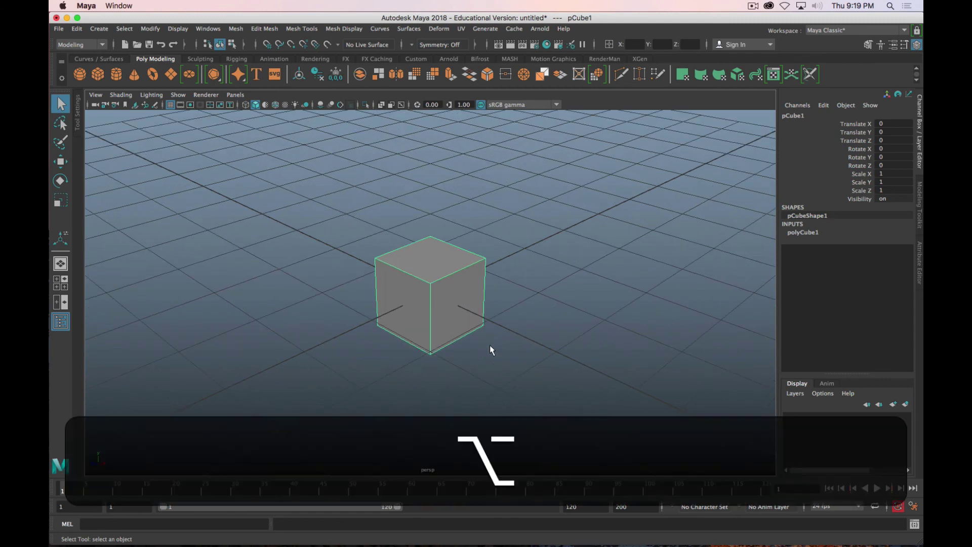
pyautogui.keyDown('alt'); pyautogui.moveTo(514, 330); pyautogui.dragTo(480, 332); pyautogui.keyUp('alt')
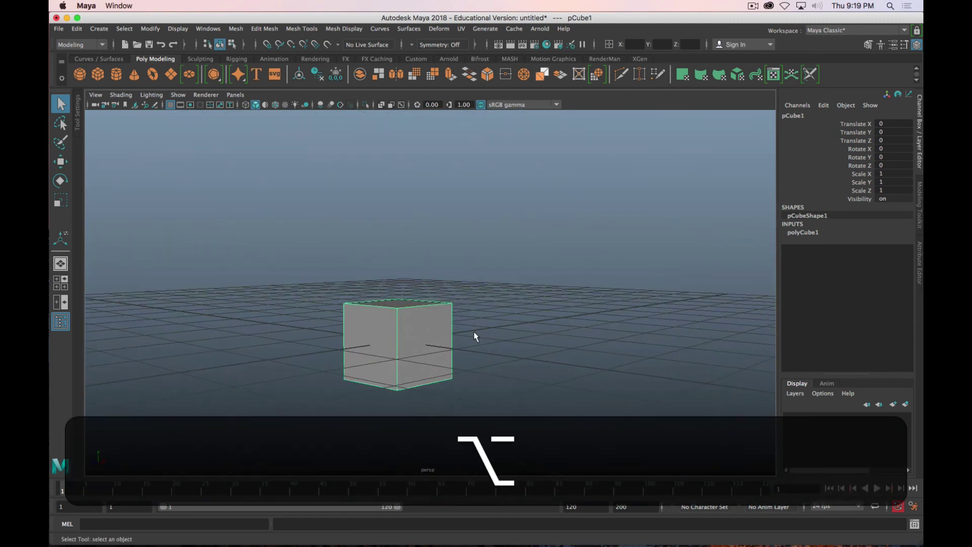
pyautogui.click(802, 233)
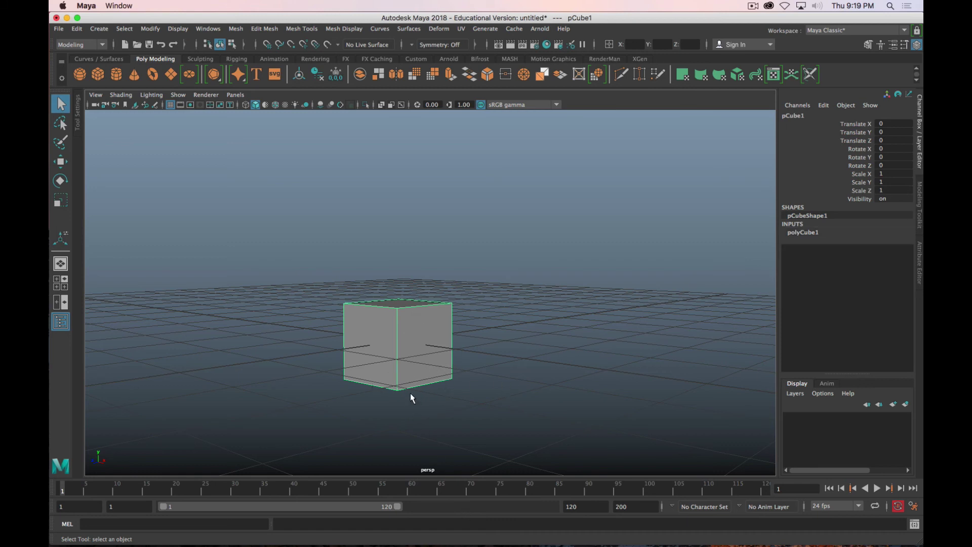
# Step: Move the cube's pivot point straight down to its base using point snapping
pyautogui.press('w')
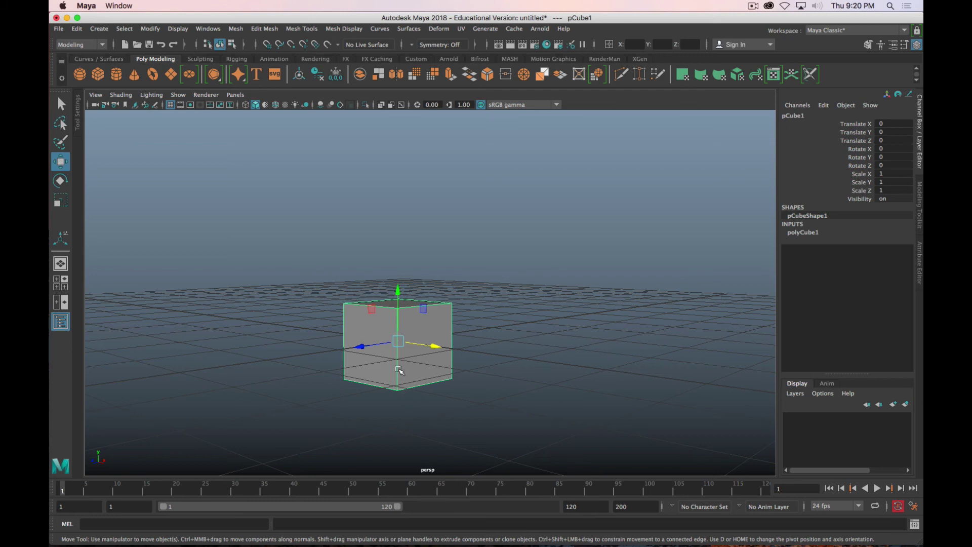
pyautogui.press('d')
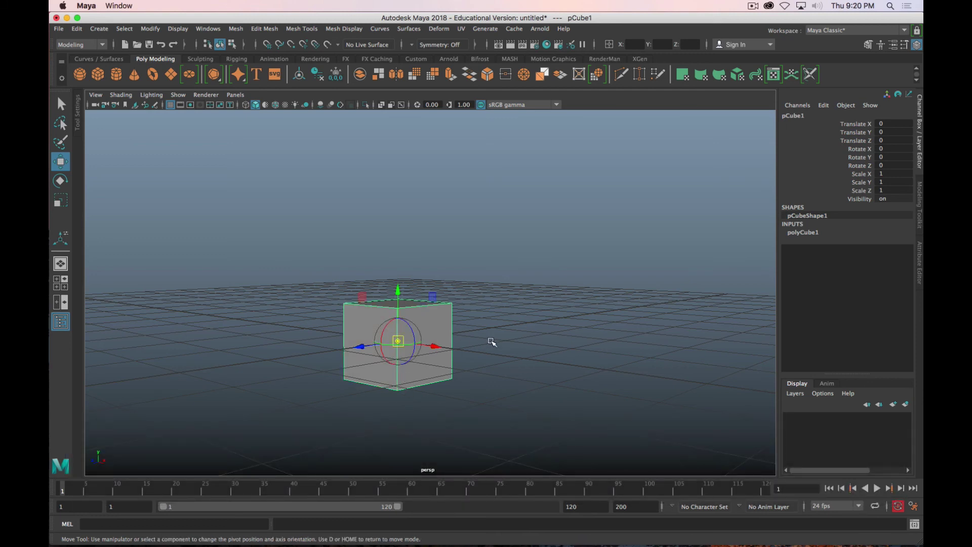
pyautogui.press('d')
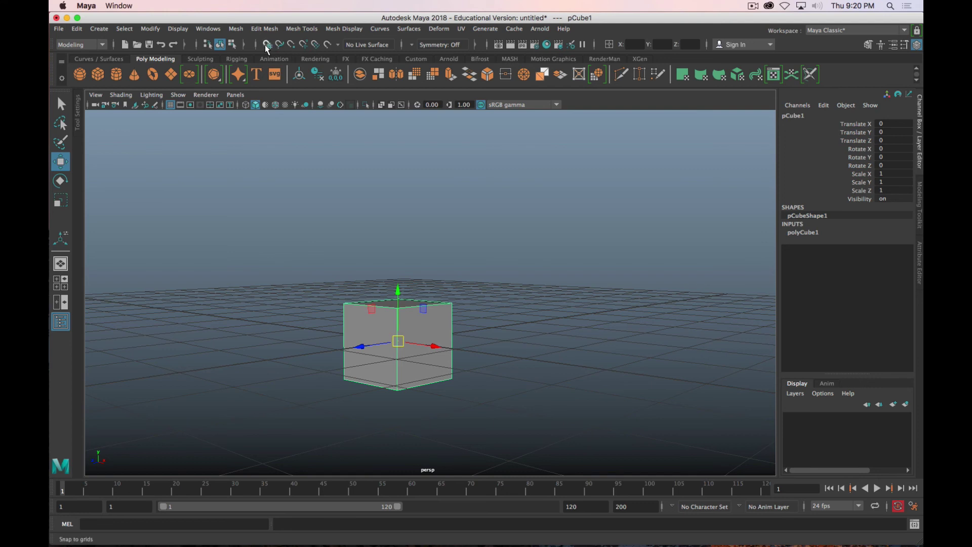
pyautogui.click(292, 45)
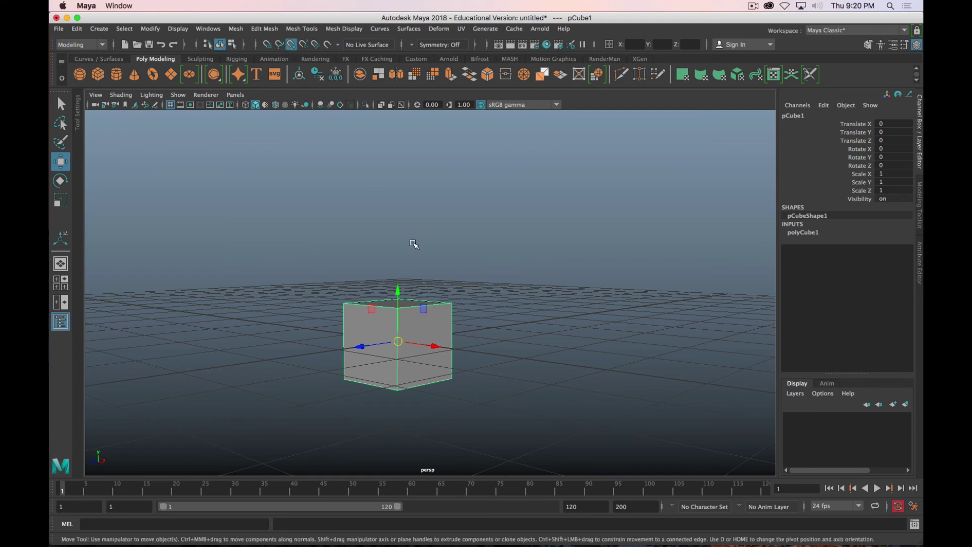
pyautogui.press('d')
pyautogui.moveTo(394, 289); pyautogui.dragTo(387, 397)
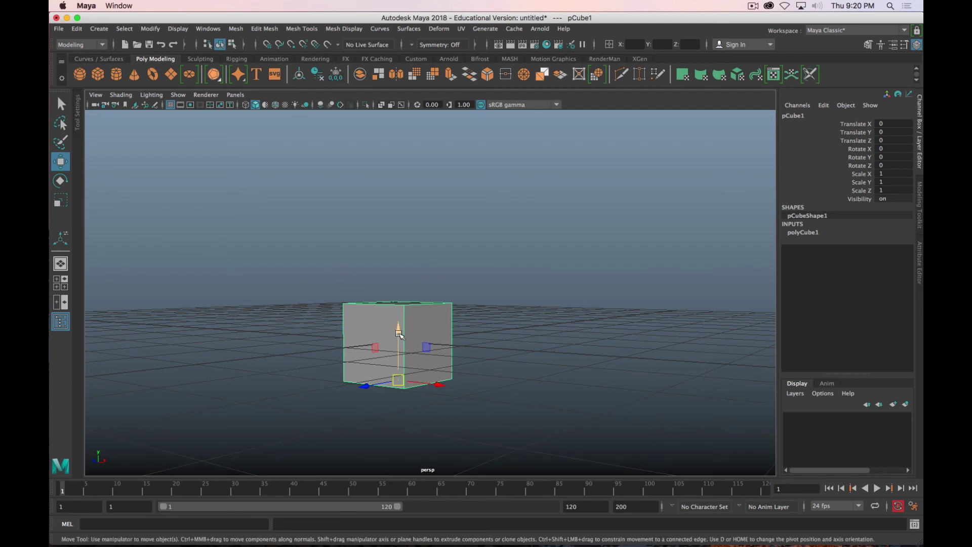
# Step: Try raising the cube 0.5 units in Y so its base snaps to the grid, and undo the move
pyautogui.keyDown('alt'); pyautogui.moveTo(433, 341); pyautogui.dragTo(430, 378); pyautogui.keyUp('alt')
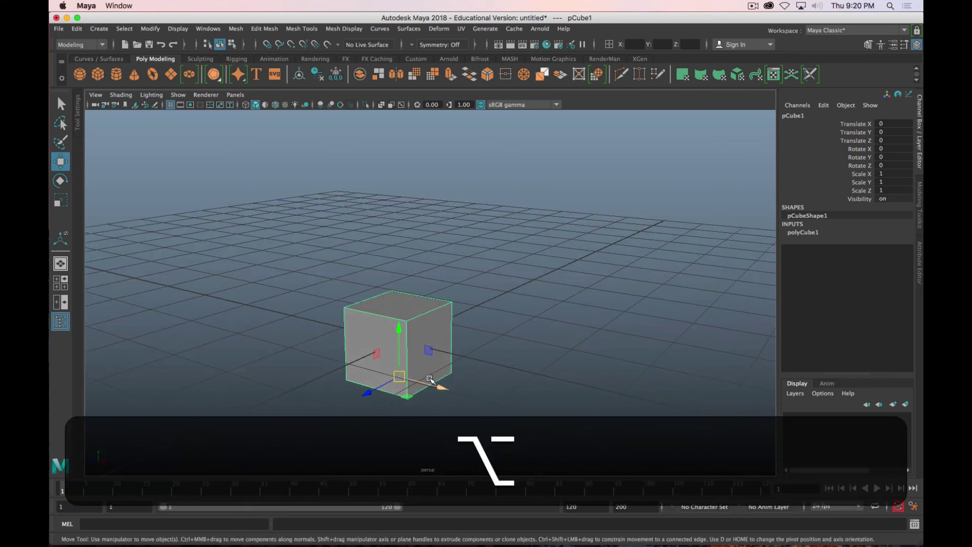
pyautogui.click(268, 45)
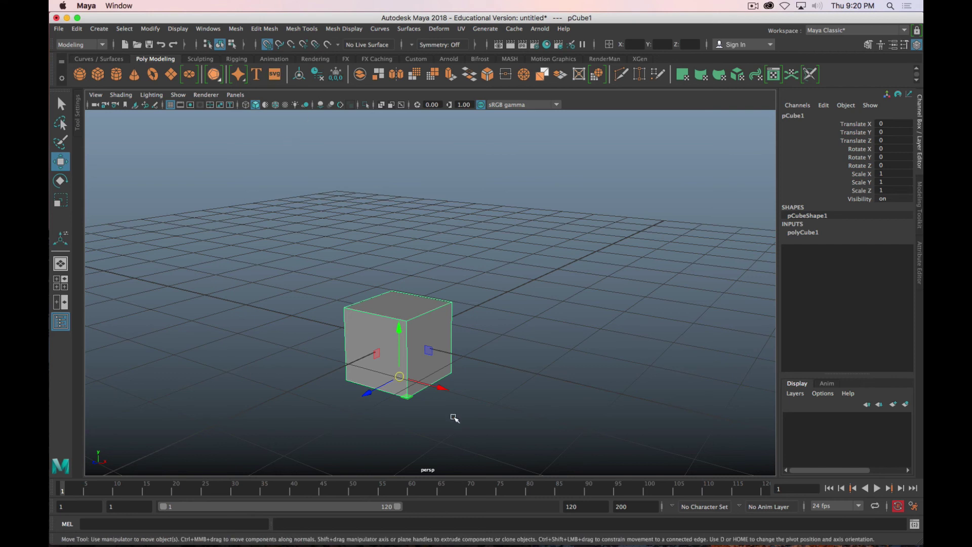
pyautogui.moveTo(403, 361); pyautogui.dragTo(404, 360)
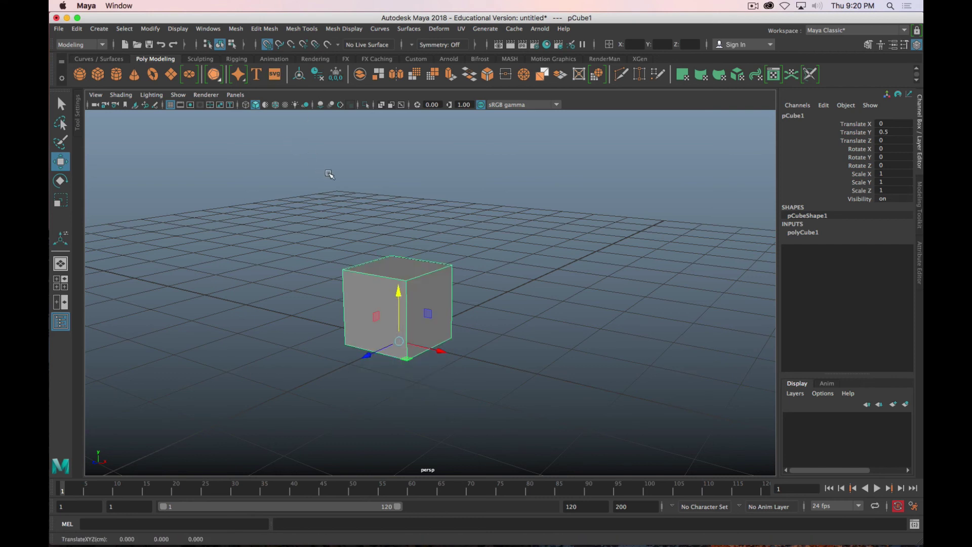
pyautogui.press('z')
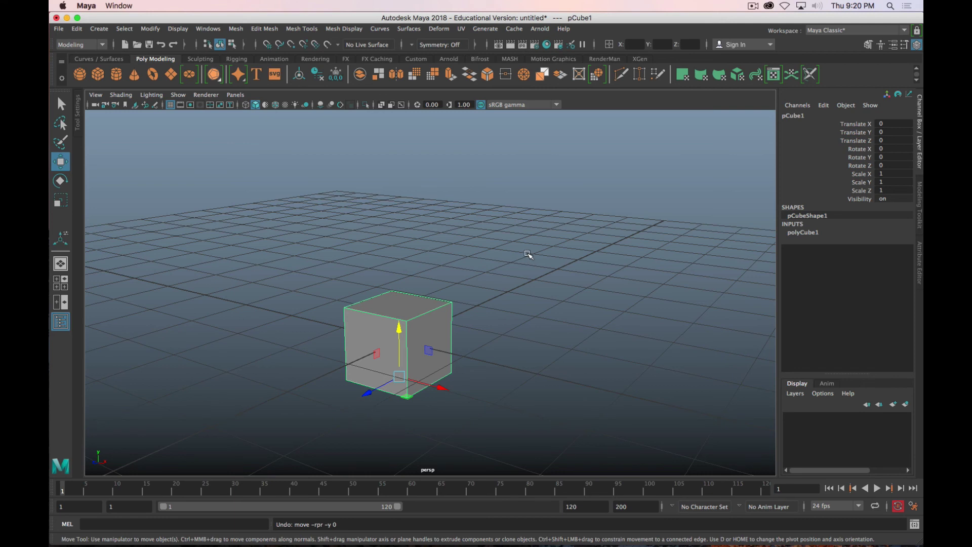
# Step: Raise the cube 0.5 units in Y with grid snapping so its base sits on the grid
pyautogui.press('x')
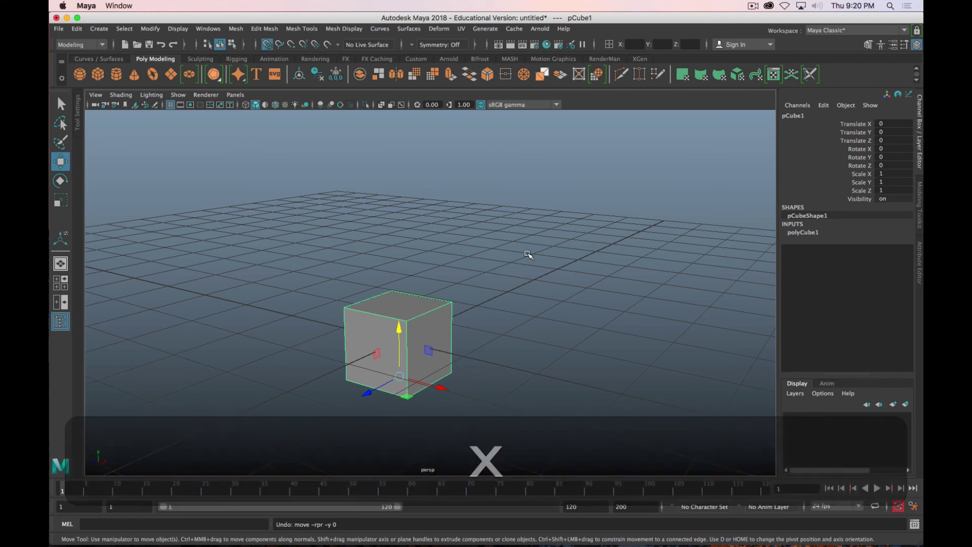
pyautogui.press('x')
pyautogui.press('x')
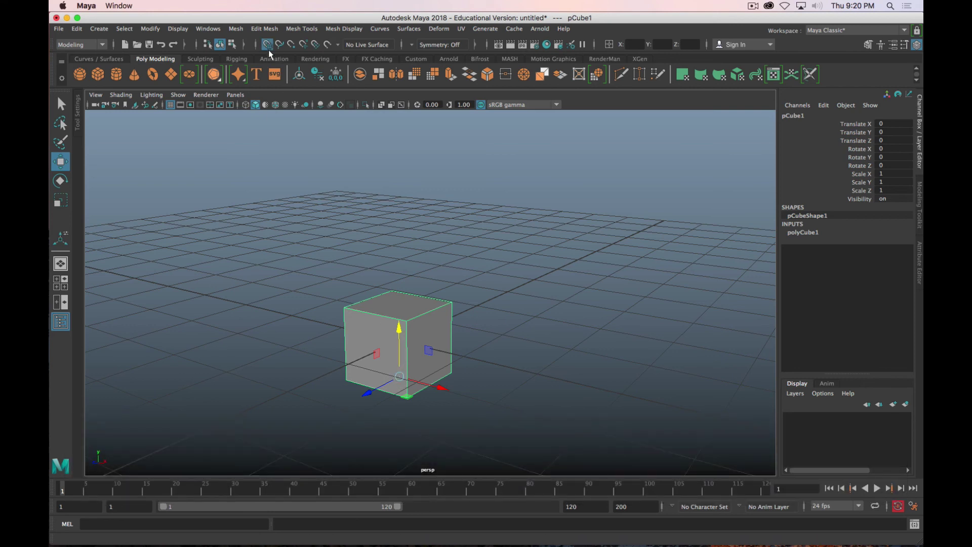
pyautogui.press('x')
pyautogui.press('x')
pyautogui.press('x')
pyautogui.press('x')
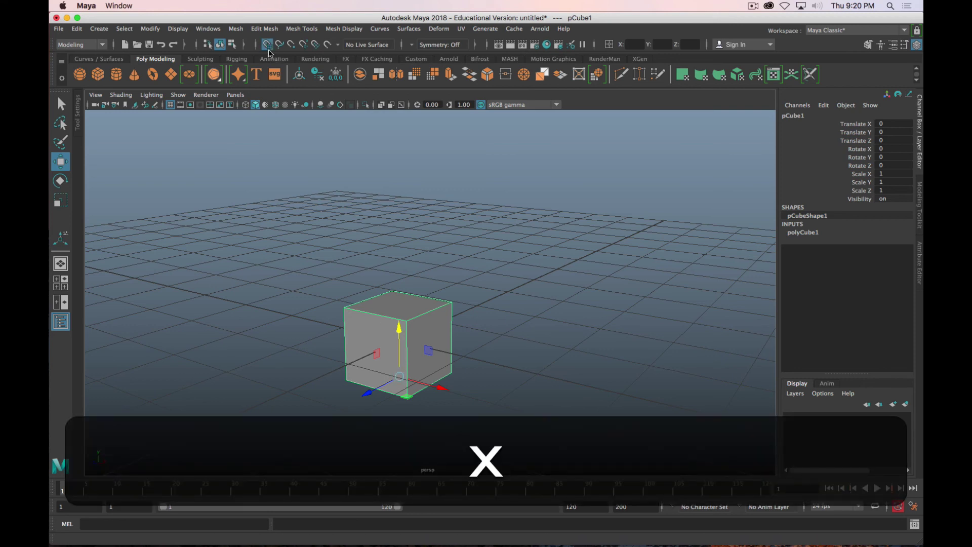
pyautogui.press('x')
pyautogui.press('x')
pyautogui.moveTo(400, 343); pyautogui.dragTo(399, 308)
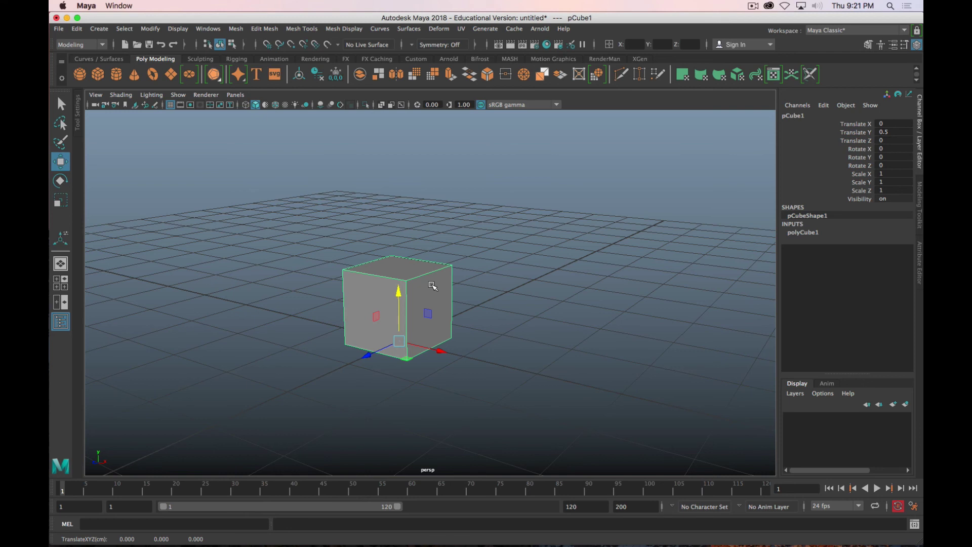
# Step: Try point-snapping the cube's pivot up to its top face, and return the pivot to the base
pyautogui.press('d')
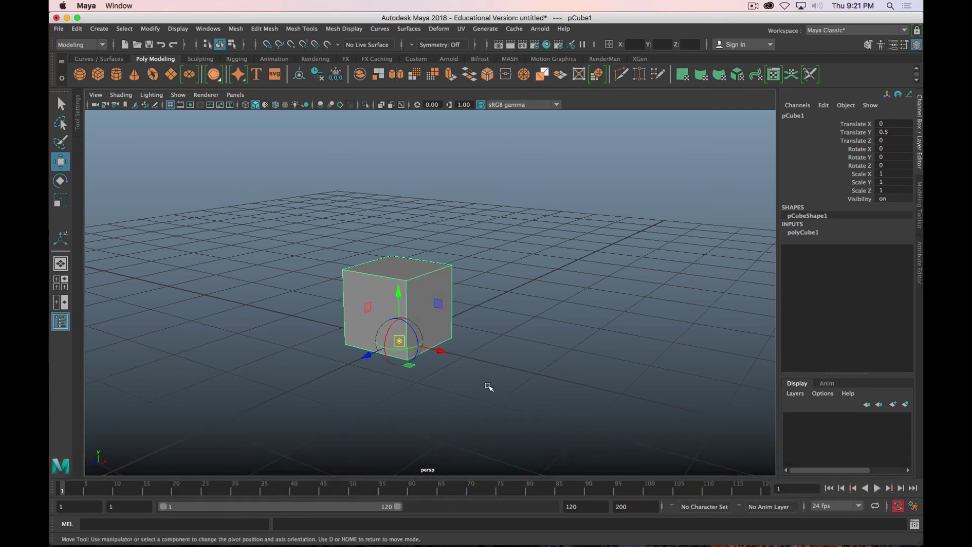
pyautogui.press('x')
pyautogui.press('c')
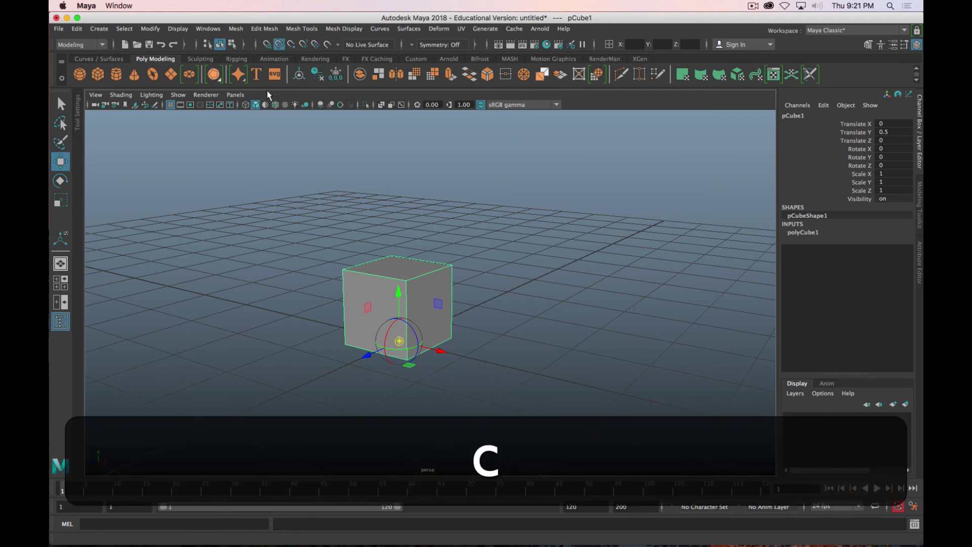
pyautogui.press('v')
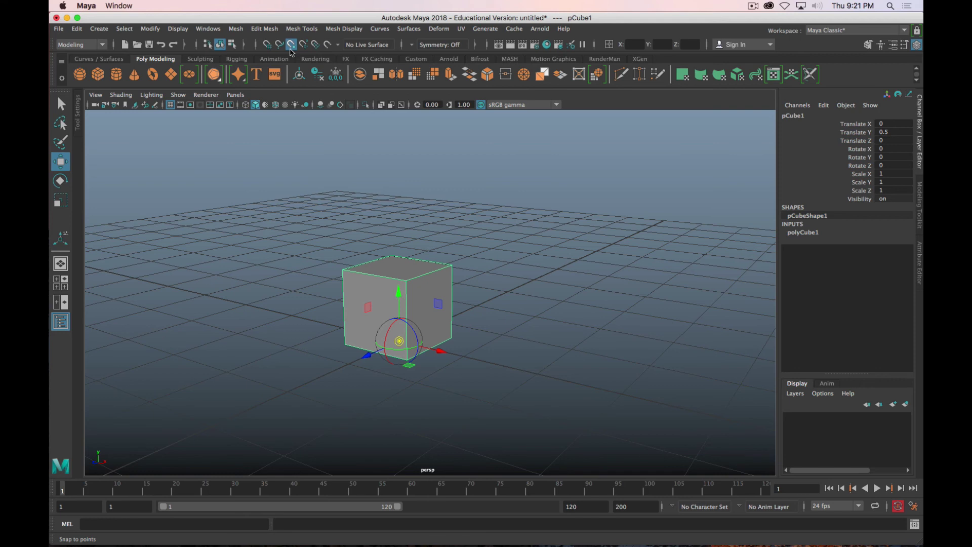
pyautogui.moveTo(399, 341); pyautogui.dragTo(413, 280)
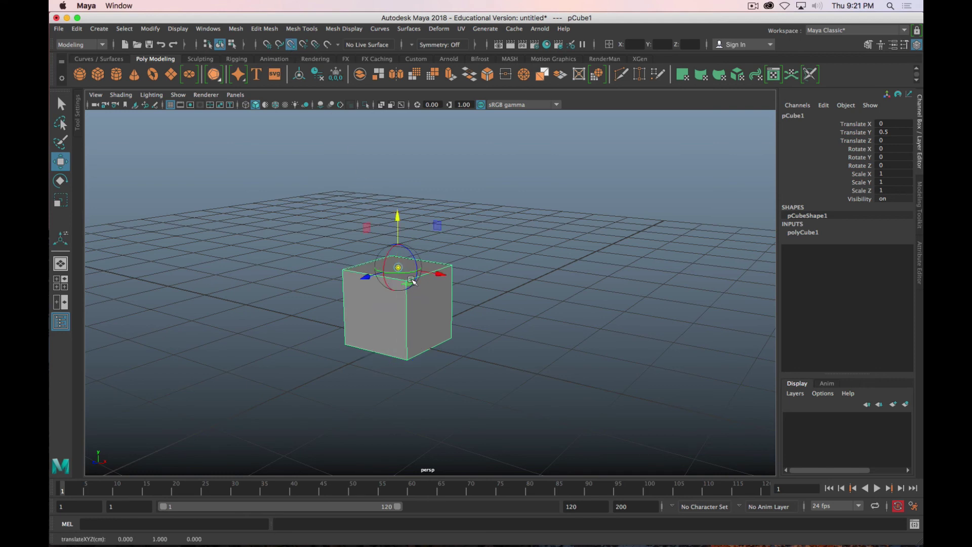
pyautogui.press('d')
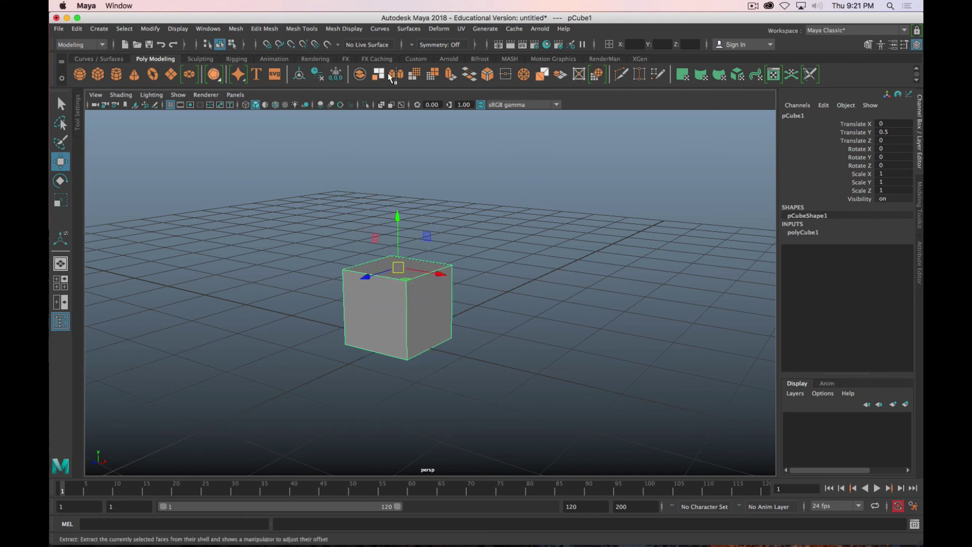
pyautogui.press('d')
pyautogui.press('v')
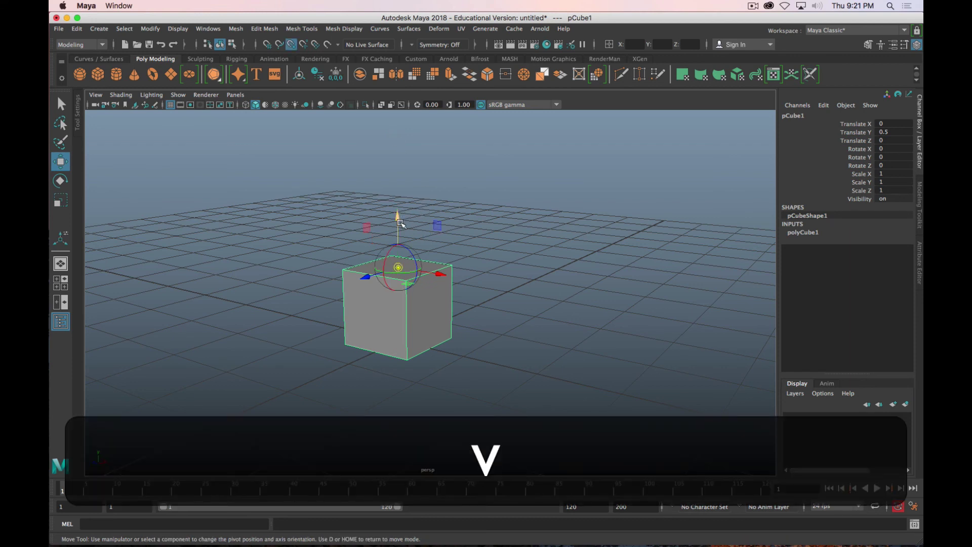
pyautogui.moveTo(400, 223); pyautogui.dragTo(412, 358)
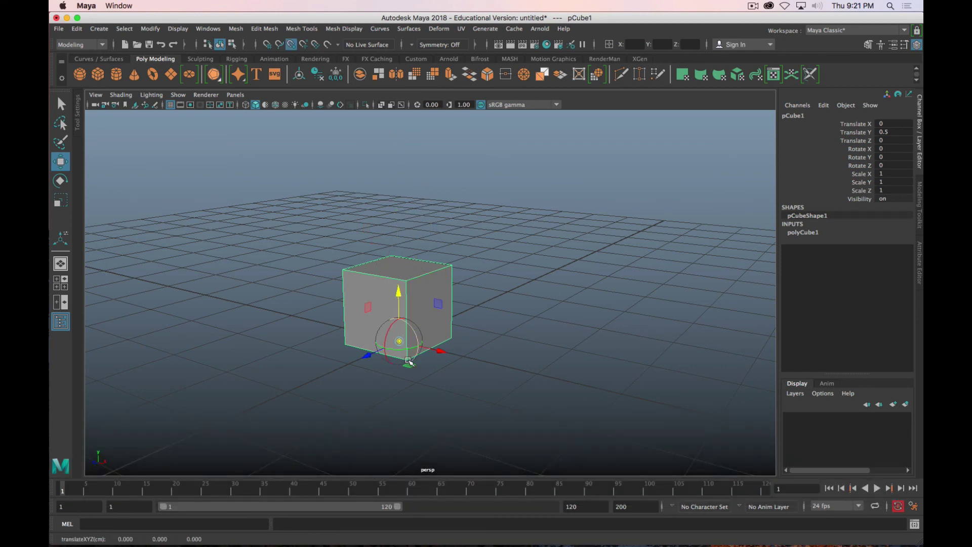
pyautogui.press('d')
pyautogui.press('x')
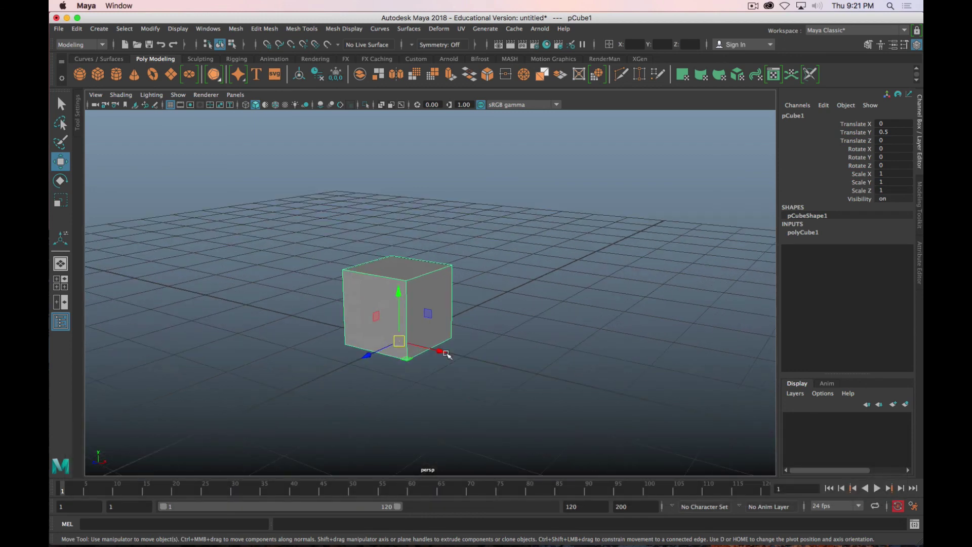
# Step: Set the cube's Scale Y to 305 for the room height
pyautogui.keyDown('alt'); pyautogui.moveTo(444, 356); pyautogui.dragTo(481, 304); pyautogui.keyUp('alt')
pyautogui.keyDown('alt'); pyautogui.moveTo(537, 336); pyautogui.dragTo(567, 287); pyautogui.keyUp('alt')
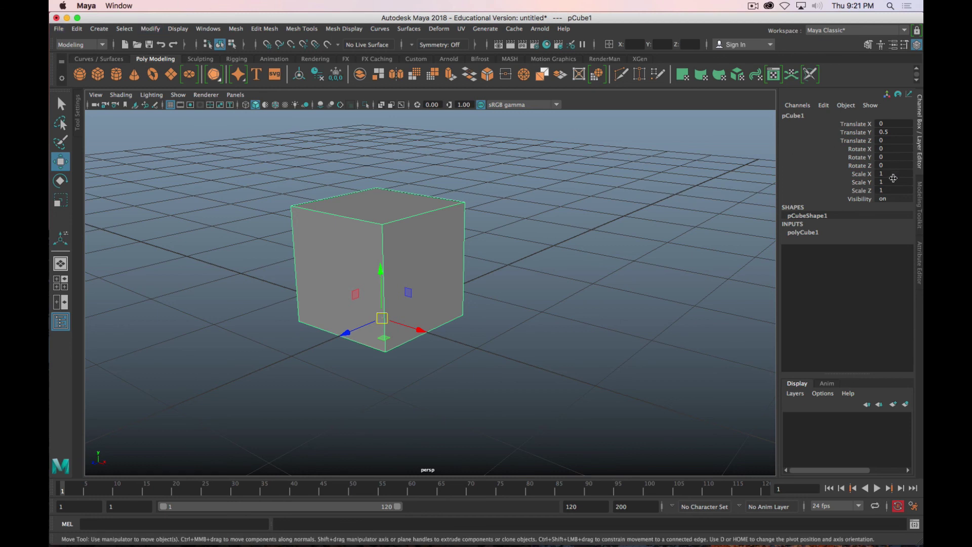
pyautogui.click(892, 182)
pyautogui.write('305')
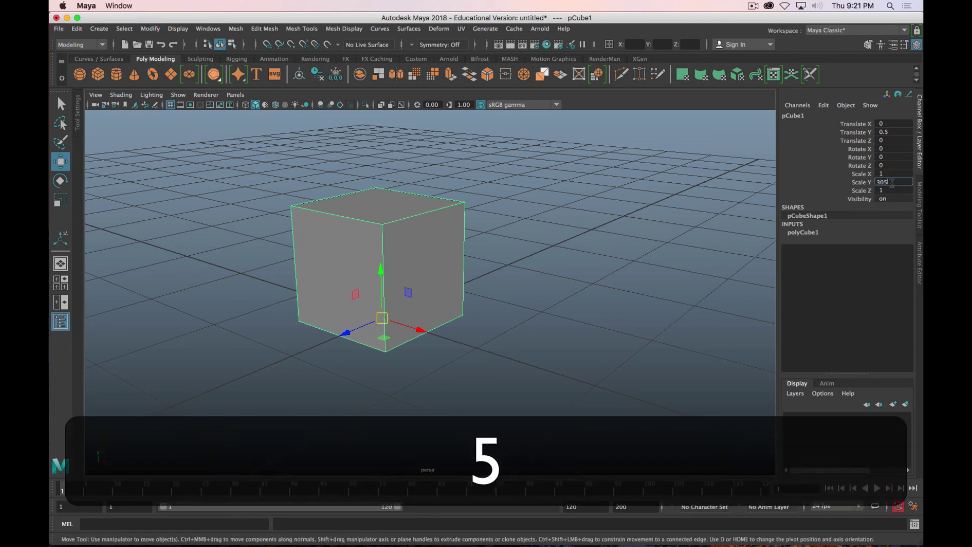
pyautogui.press('Return')
pyautogui.scroll(-10, 557, 246)
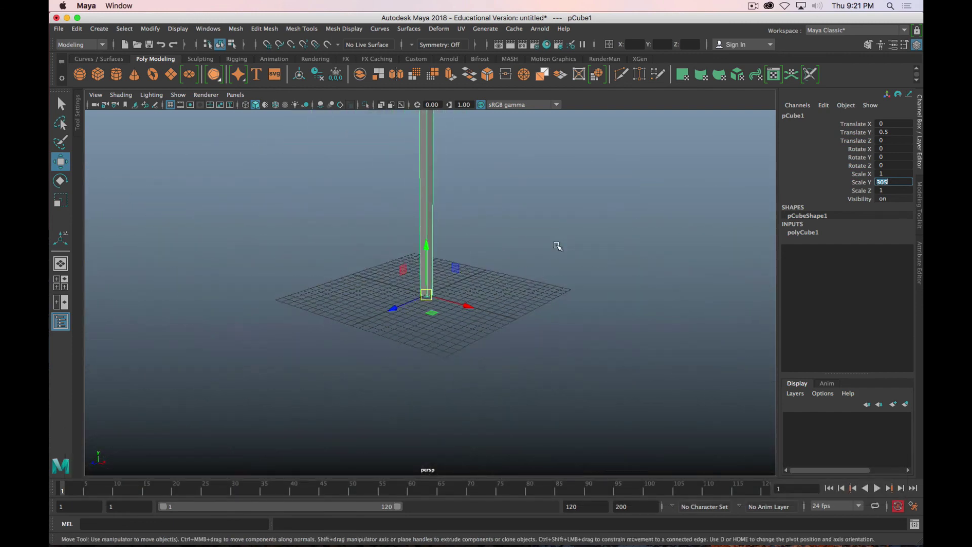
pyautogui.scroll(-5, 557, 246)
pyautogui.scroll(1, 556, 245)
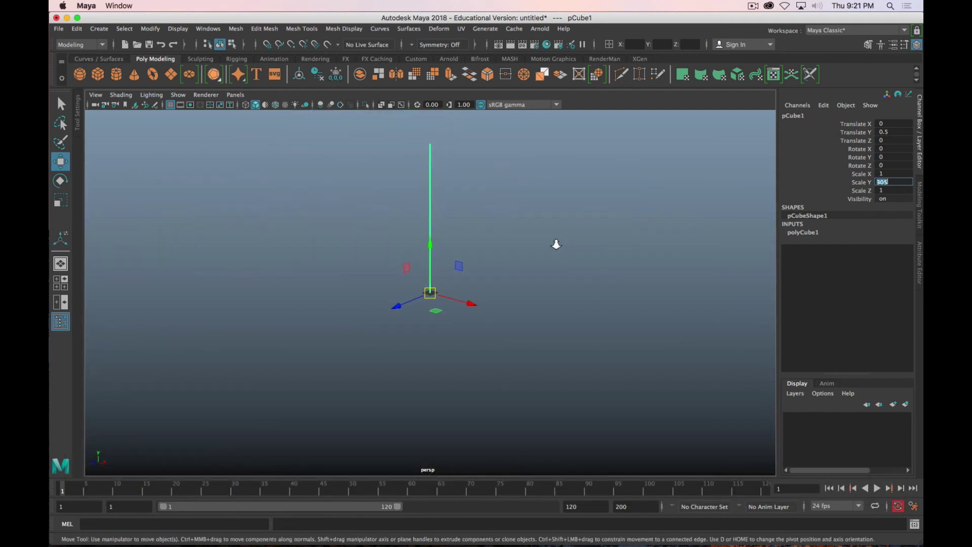
pyautogui.keyDown('alt'); pyautogui.moveTo(539, 220); pyautogui.dragTo(541, 251, button='middle'); pyautogui.keyUp('alt')
pyautogui.scroll(3, 539, 251)
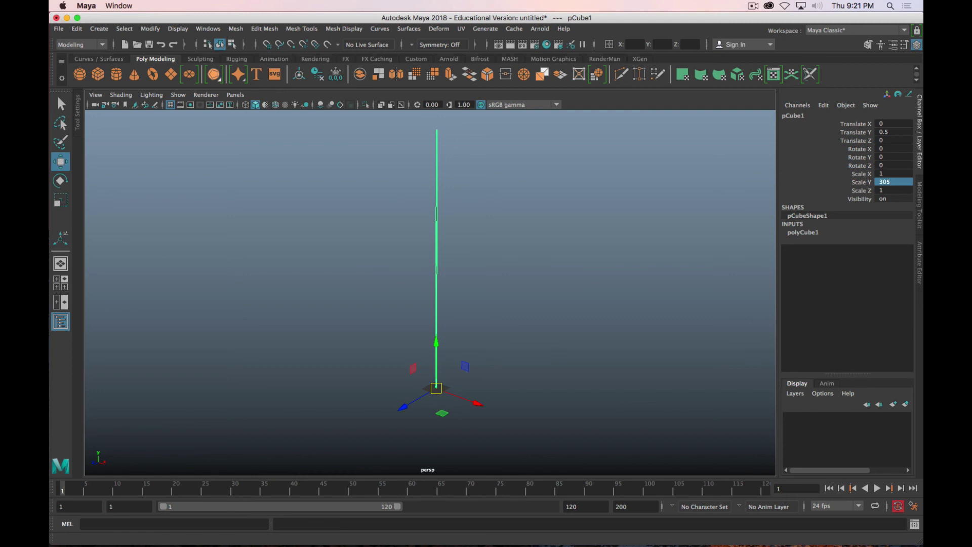
# Step: Set the cube's Scale X to 366 for the room width
pyautogui.press('super+Tab')
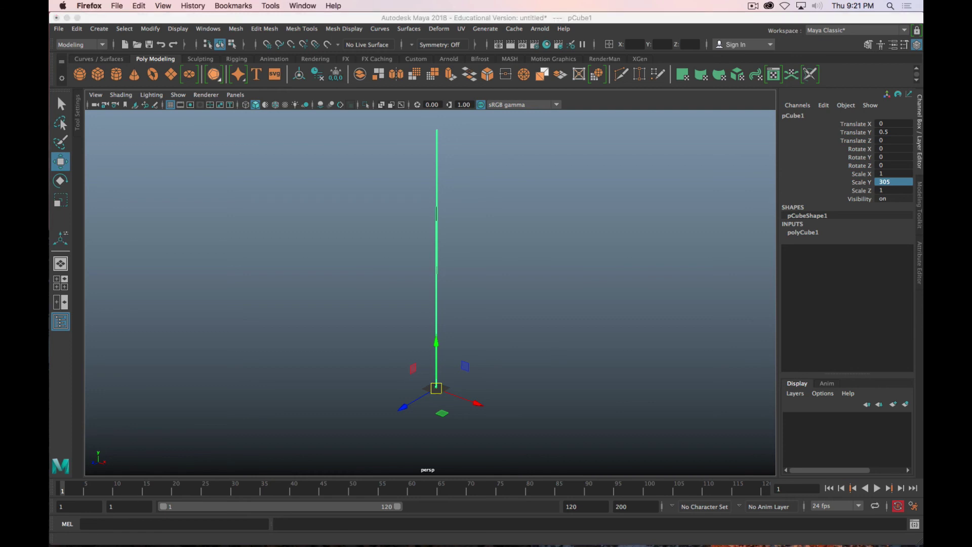
pyautogui.press('2')
pyautogui.doubleClick(893, 174)
pyautogui.write('6')
pyautogui.press('Return')
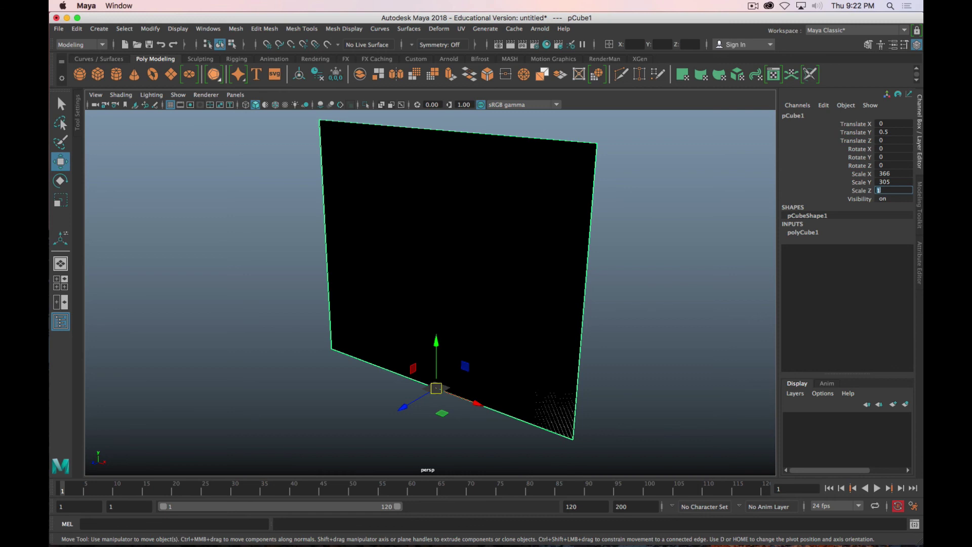
# Step: Set the cube's Scale Z to 610 for the room length
pyautogui.press('super+Tab')
pyautogui.press('Return')
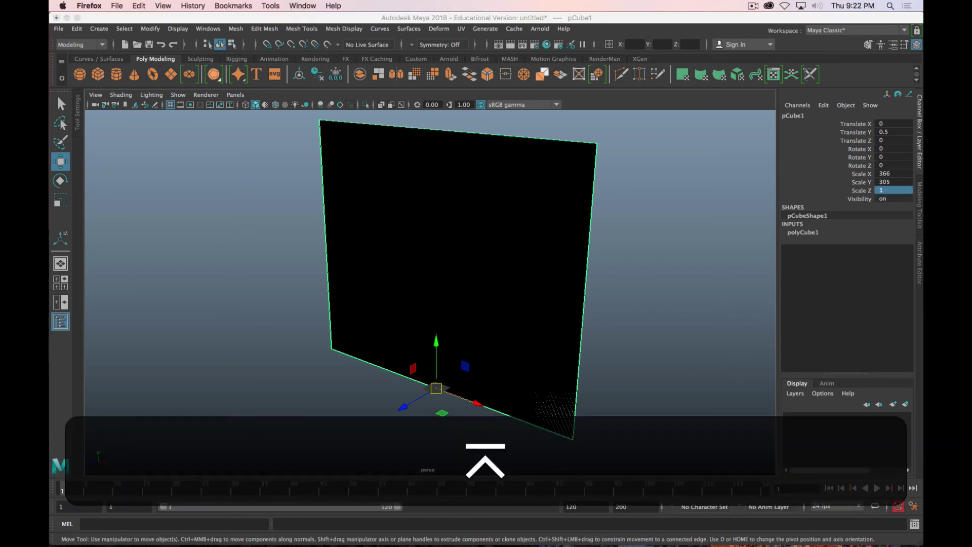
pyautogui.click(892, 190)
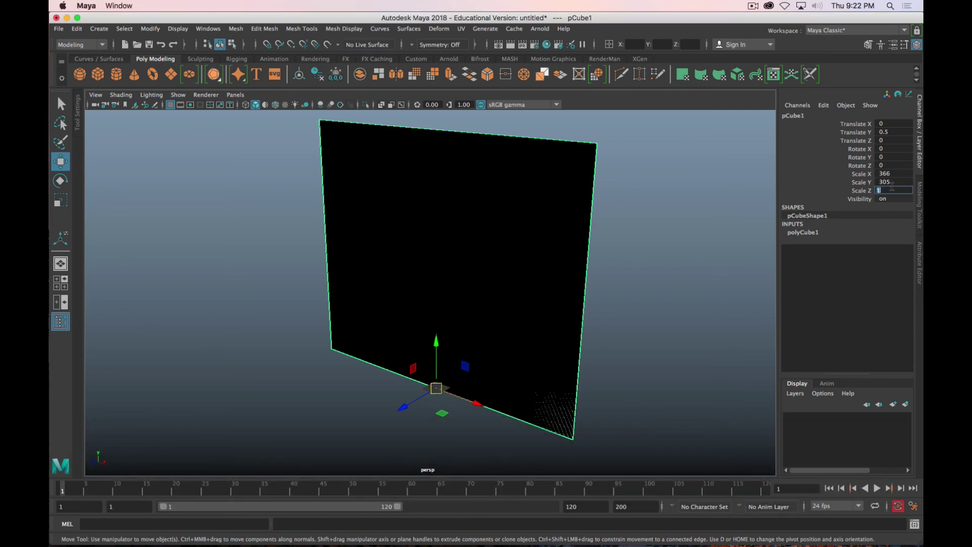
pyautogui.write('610')
pyautogui.press('Return')
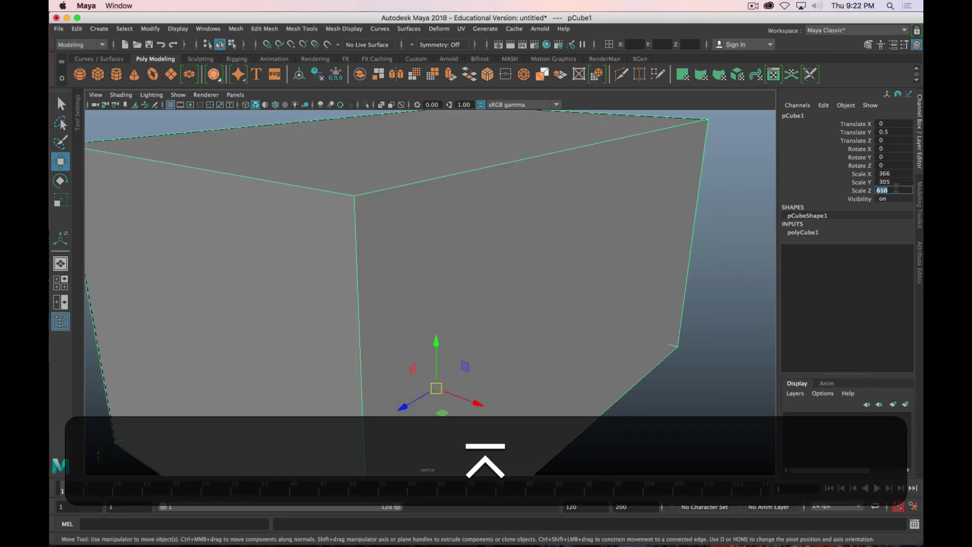
# Step: Delete the front end face of the scaled cube in face mode to open up the room
pyautogui.keyDown('alt'); pyautogui.moveTo(584, 390); pyautogui.dragTo(583, 368); pyautogui.keyUp('alt')
pyautogui.scroll(-10, 583, 368)
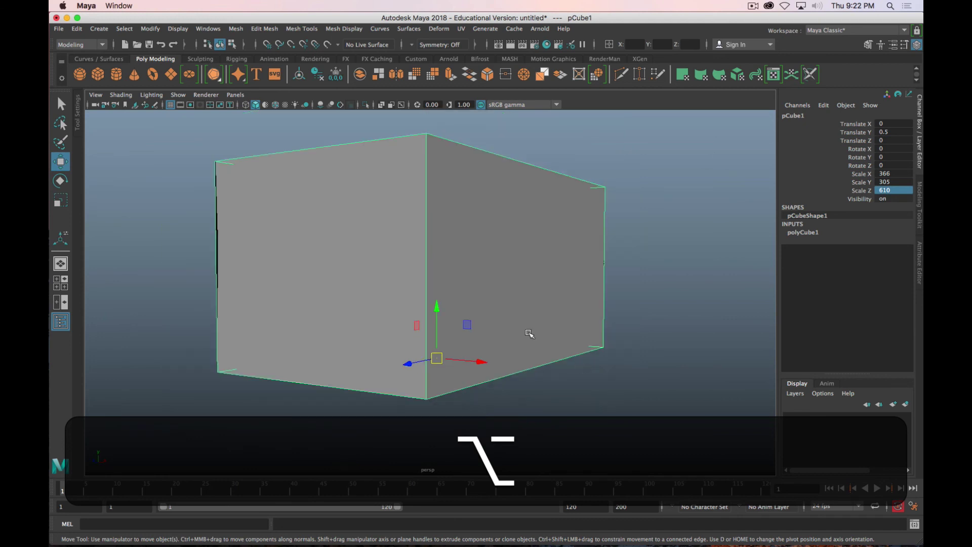
pyautogui.keyDown('alt'); pyautogui.moveTo(547, 329); pyautogui.dragTo(444, 348); pyautogui.keyUp('alt')
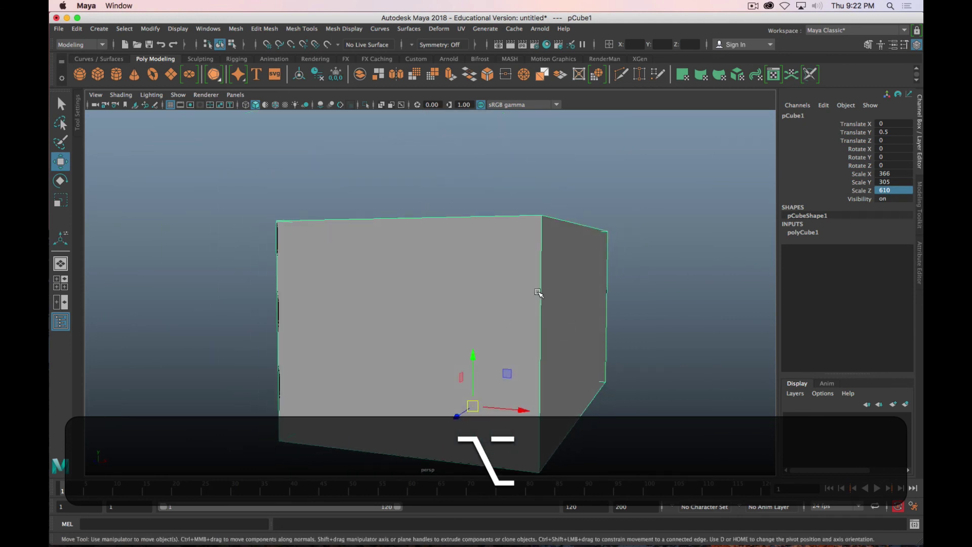
pyautogui.keyDown('alt'); pyautogui.moveTo(516, 283); pyautogui.dragTo(540, 304); pyautogui.keyUp('alt')
pyautogui.moveTo(451, 207); pyautogui.dragTo(397, 205, button='right')
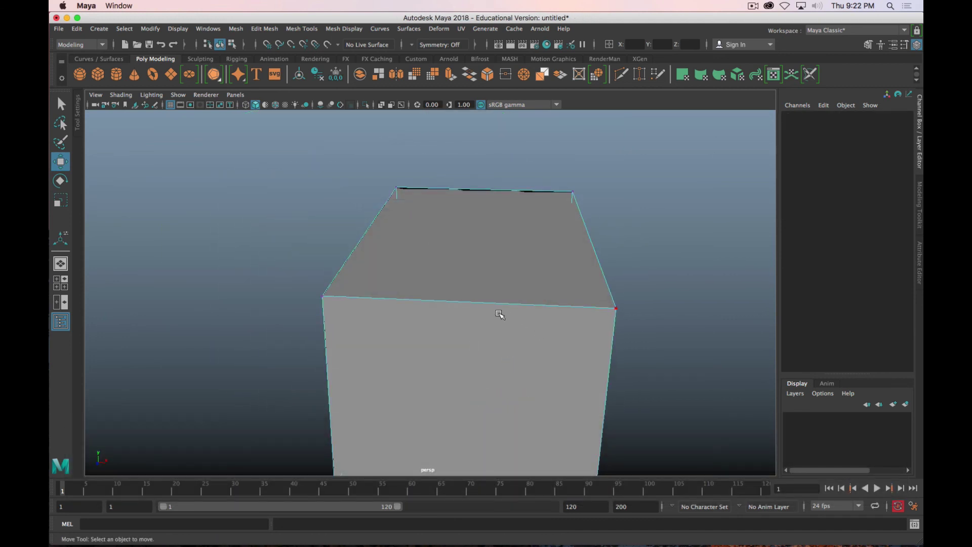
pyautogui.moveTo(497, 238); pyautogui.dragTo(496, 278, button='right')
pyautogui.click(564, 346)
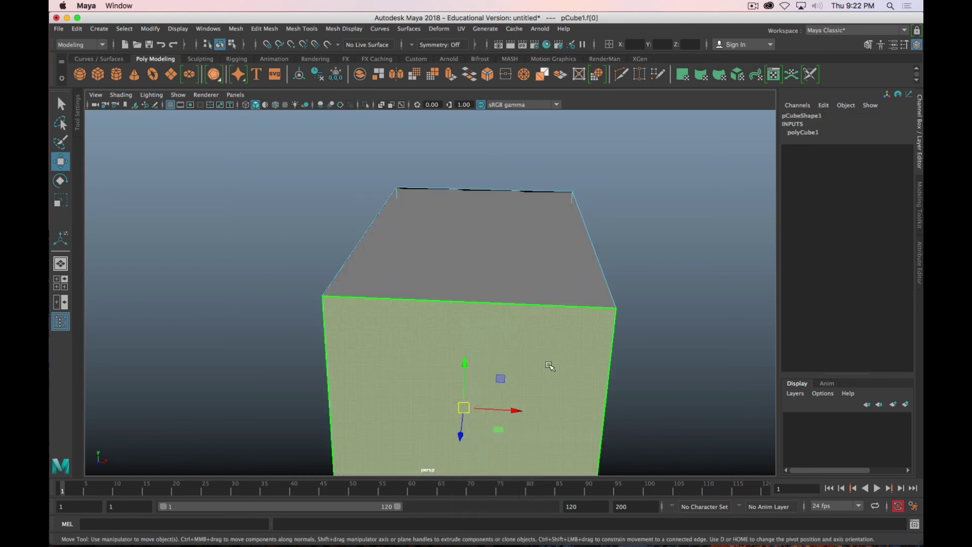
pyautogui.press('Delete')
# Step: Select all remaining faces of the open box, reverse their normals so they face inward, and clear the selection
pyautogui.scroll(5, 570, 364)
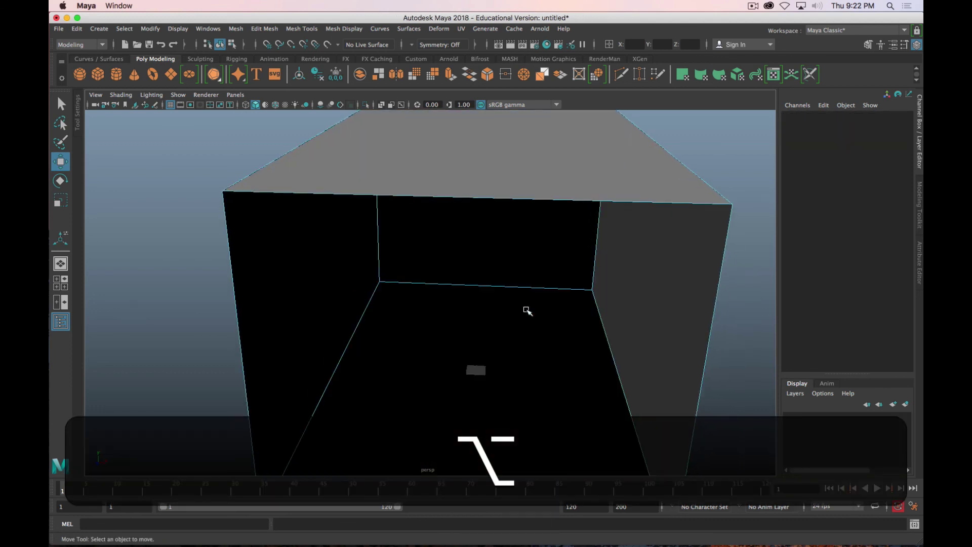
pyautogui.keyDown('alt'); pyautogui.moveTo(526, 310); pyautogui.dragTo(652, 321); pyautogui.keyUp('alt')
pyautogui.keyDown('alt'); pyautogui.moveTo(709, 293); pyautogui.dragTo(699, 367); pyautogui.keyUp('alt')
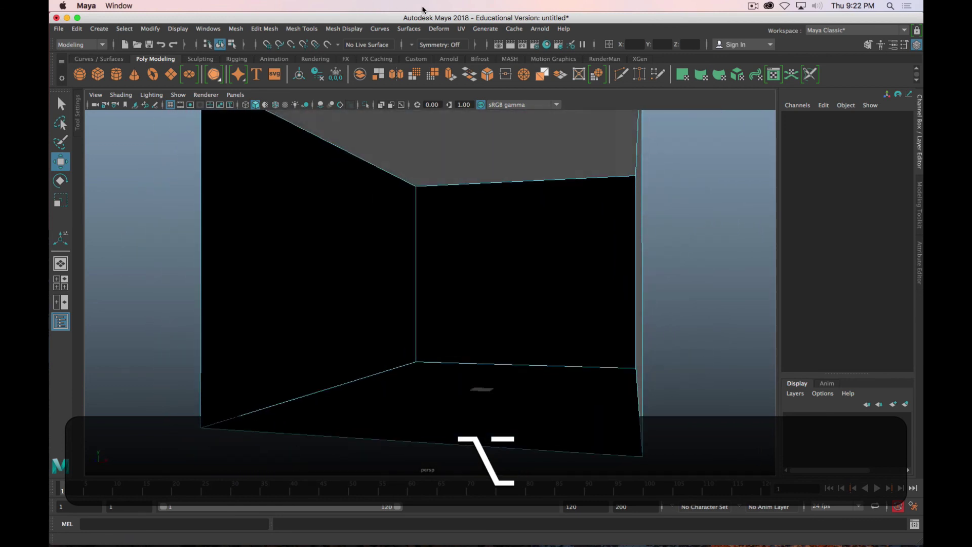
pyautogui.scroll(-5, 617, 193)
pyautogui.moveTo(639, 191); pyautogui.dragTo(307, 336)
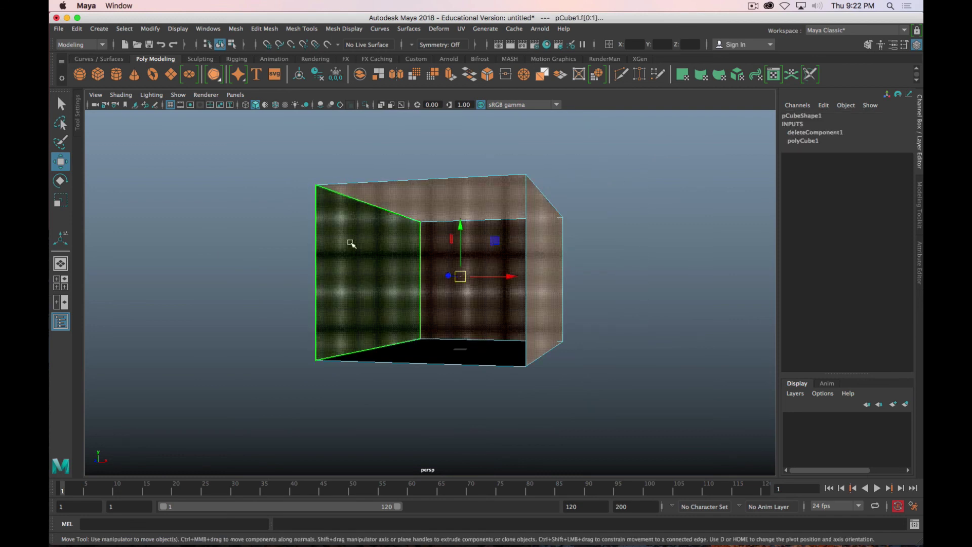
pyautogui.moveTo(664, 202); pyautogui.dragTo(309, 494)
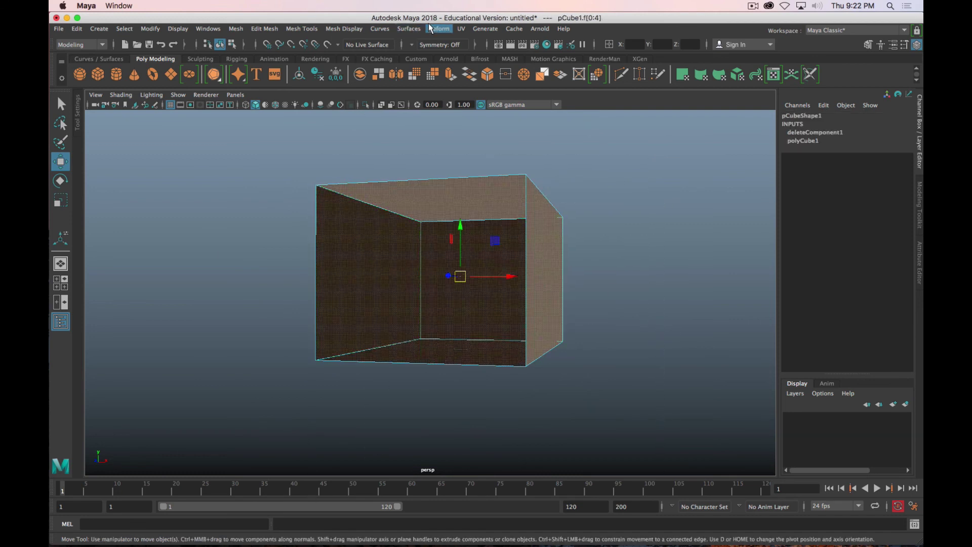
pyautogui.click(355, 28)
pyautogui.click(360, 76)
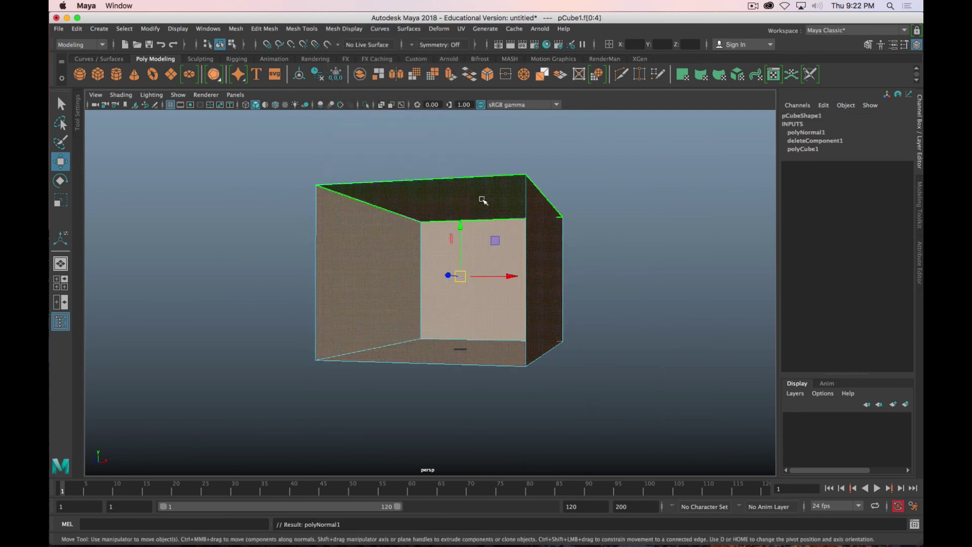
pyautogui.click(596, 234)
# Step: Examine the walls and floor of the open box from inside the room
pyautogui.scroll(-5, 549, 274)
pyautogui.scroll(10, 549, 276)
pyautogui.keyDown('alt'); pyautogui.moveTo(580, 245); pyautogui.dragTo(555, 204, button='middle'); pyautogui.keyUp('alt')
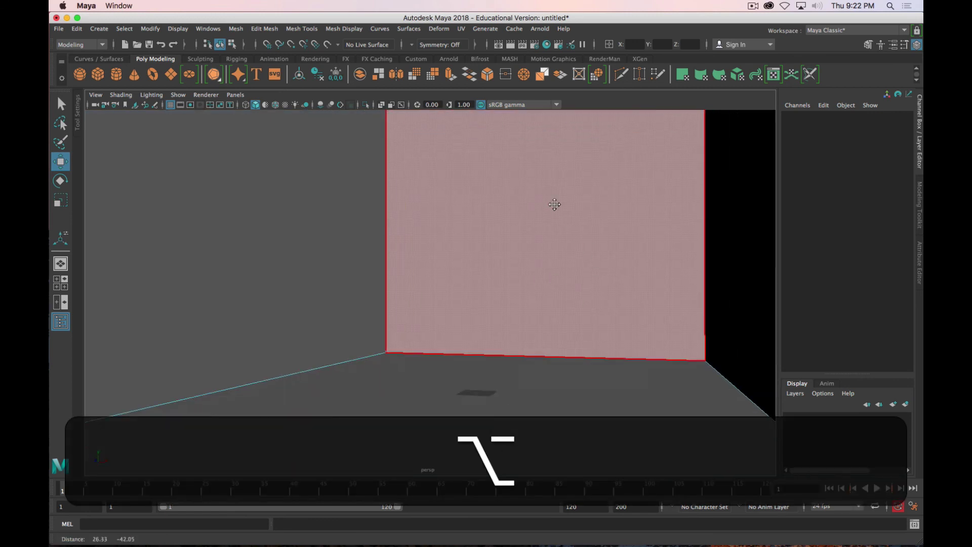
pyautogui.keyDown('alt'); pyautogui.scroll(-3, 557, 212); pyautogui.keyUp('alt')
pyautogui.keyDown('alt'); pyautogui.moveTo(560, 223); pyautogui.dragTo(481, 209); pyautogui.keyUp('alt')
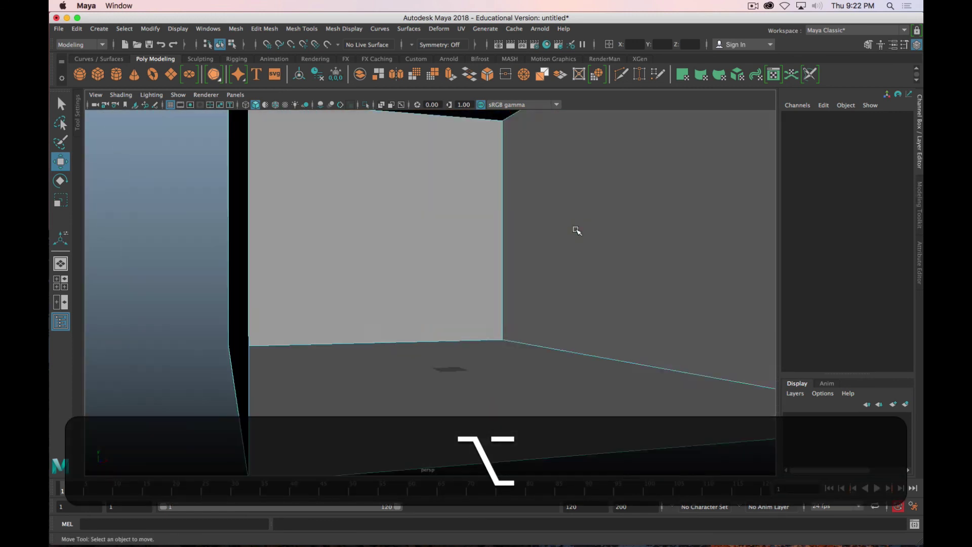
pyautogui.click(481, 208)
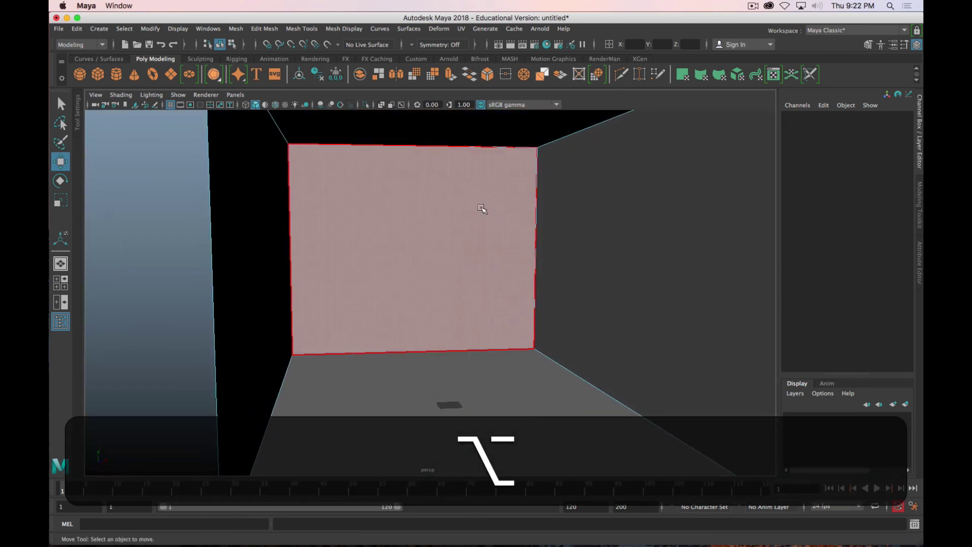
pyautogui.click(282, 257)
pyautogui.click(615, 222)
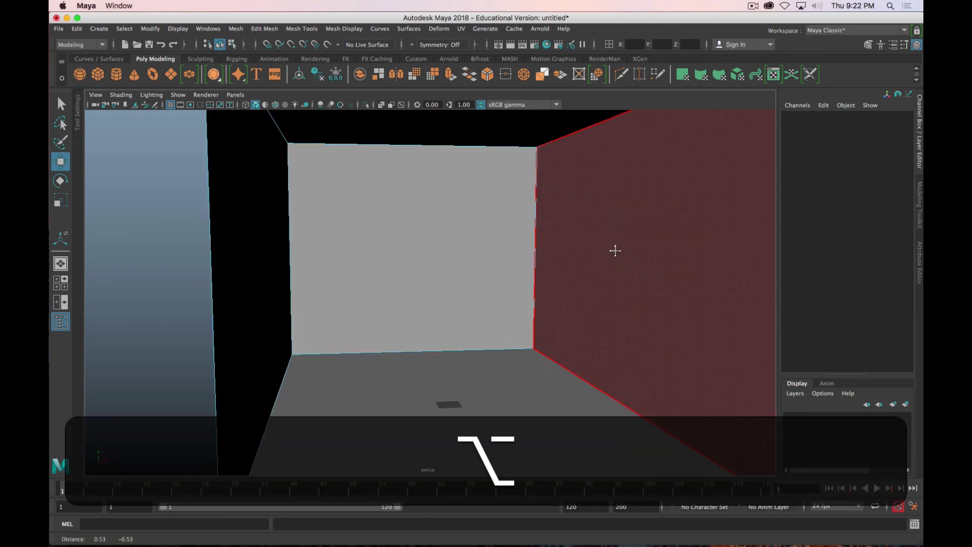
# Step: Create a second polygon cube at the origin inside the room, frame it in the view and display the scene in wireframe
pyautogui.keyDown('alt'); pyautogui.moveTo(614, 250); pyautogui.dragTo(567, 252); pyautogui.keyUp('alt')
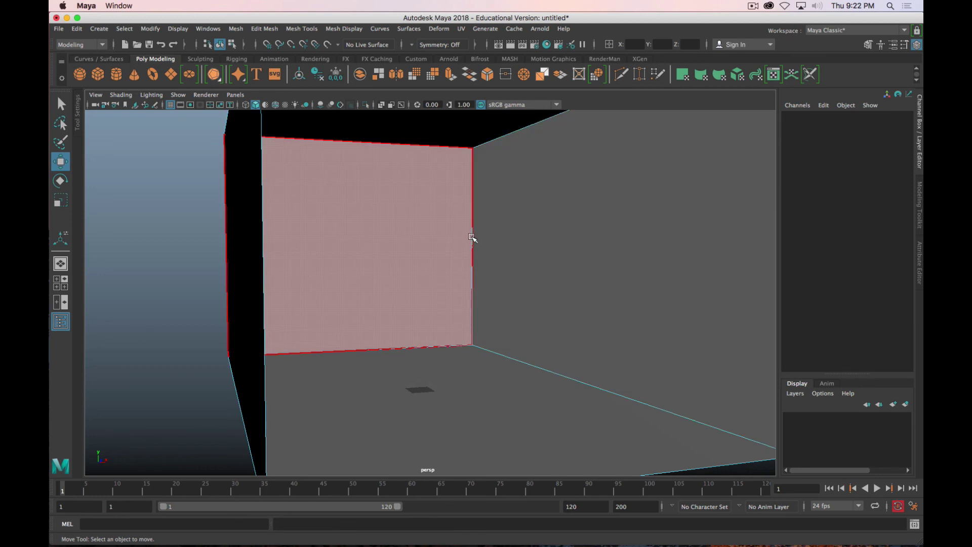
pyautogui.keyDown('alt'); pyautogui.moveTo(525, 278); pyautogui.dragTo(473, 275); pyautogui.keyUp('alt')
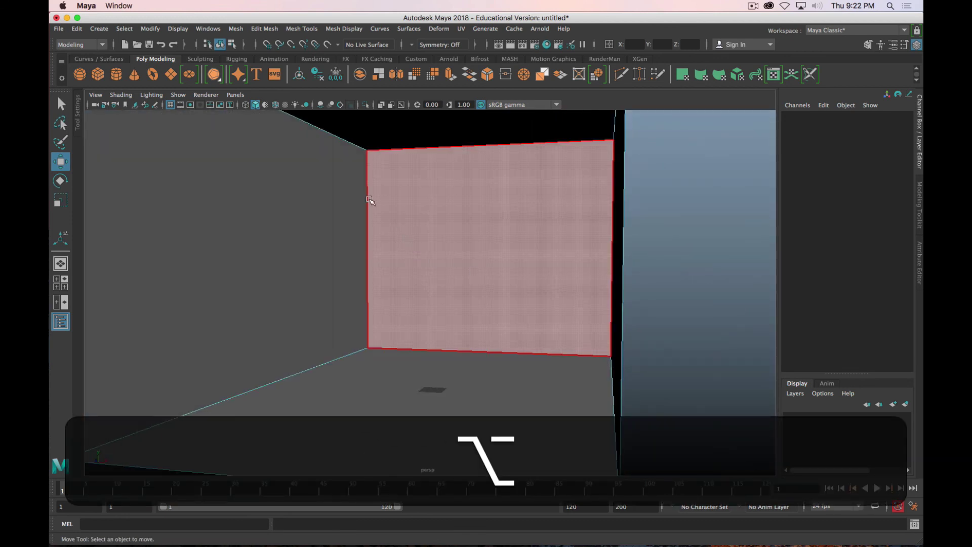
pyautogui.click(98, 74)
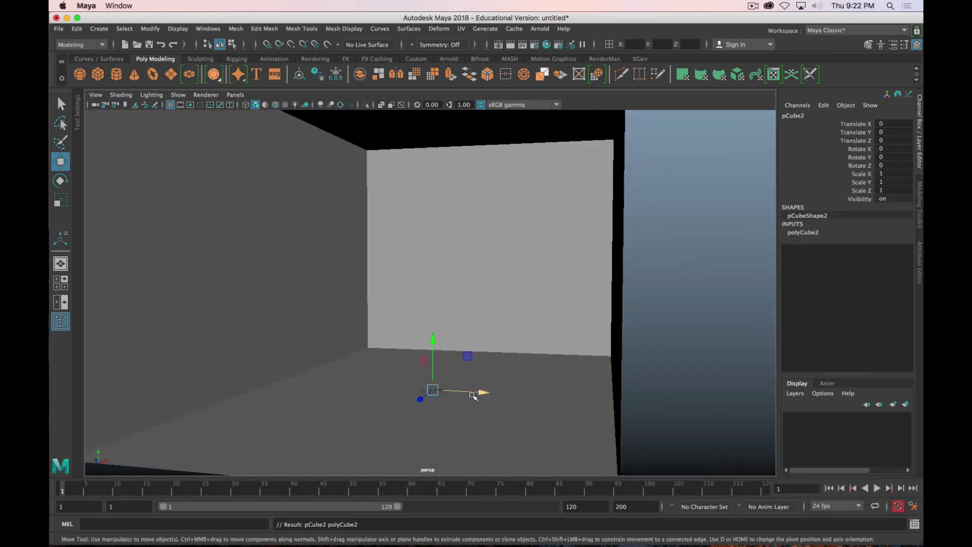
pyautogui.scroll(8, 463, 407)
pyautogui.keyDown('alt'); pyautogui.moveTo(463, 407); pyautogui.dragTo(475, 362, button='middle'); pyautogui.keyUp('alt')
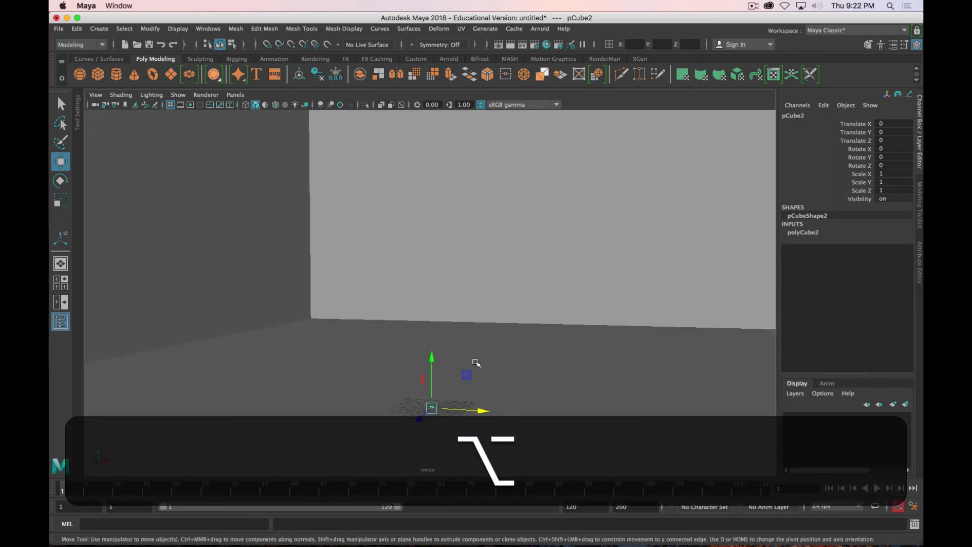
pyautogui.hotkey('alt', 'f')
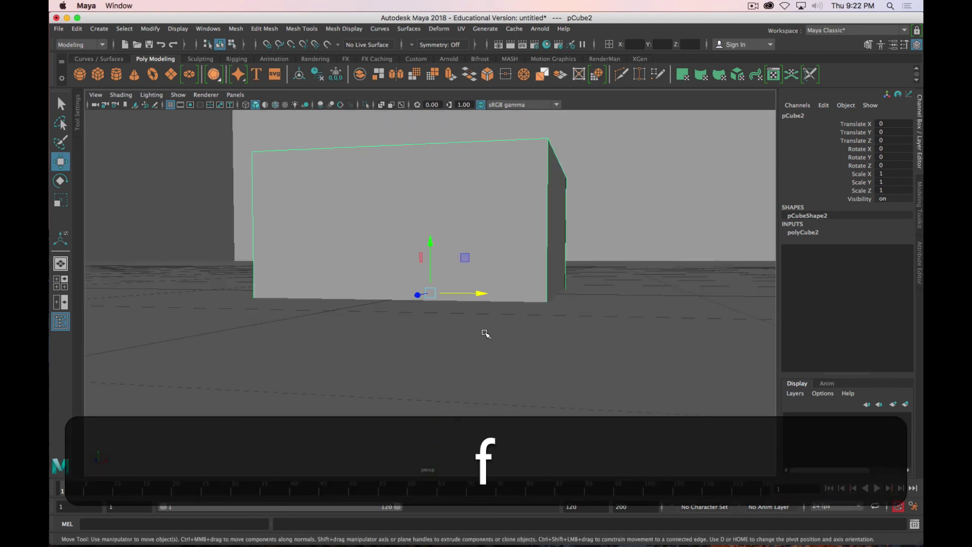
pyautogui.press('4')
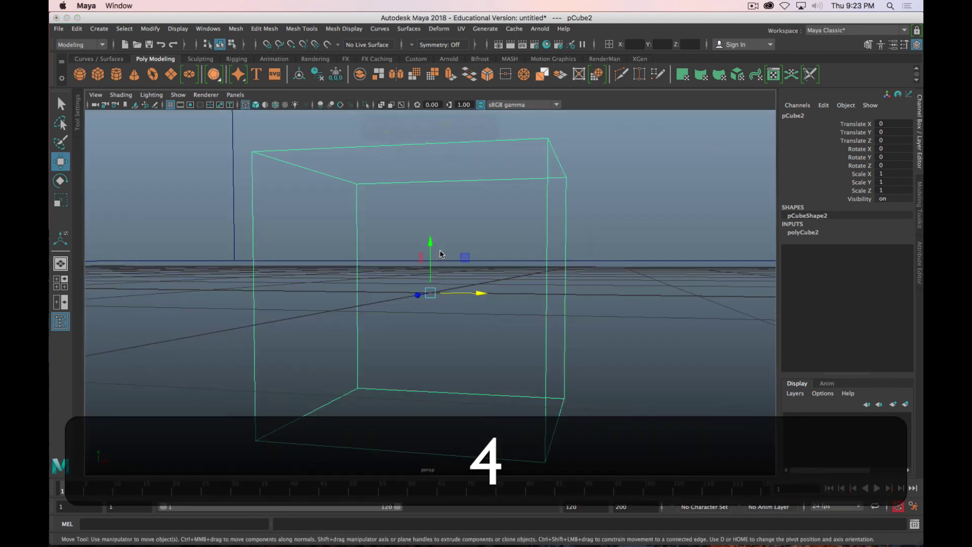
# Step: Move the new cube's pivot straight down and vertex-snap it to the level of the cube's bottom face
pyautogui.press('d')
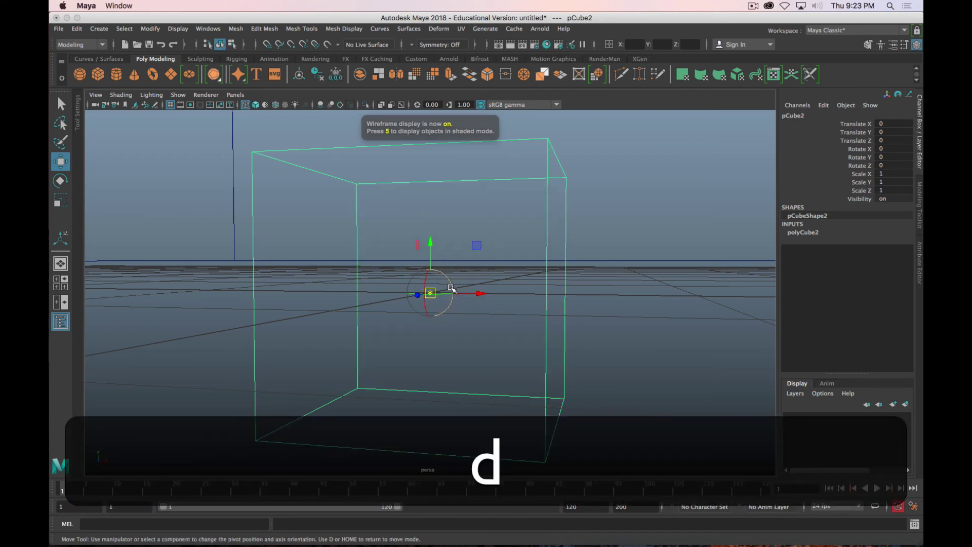
pyautogui.press('x')
pyautogui.press('v')
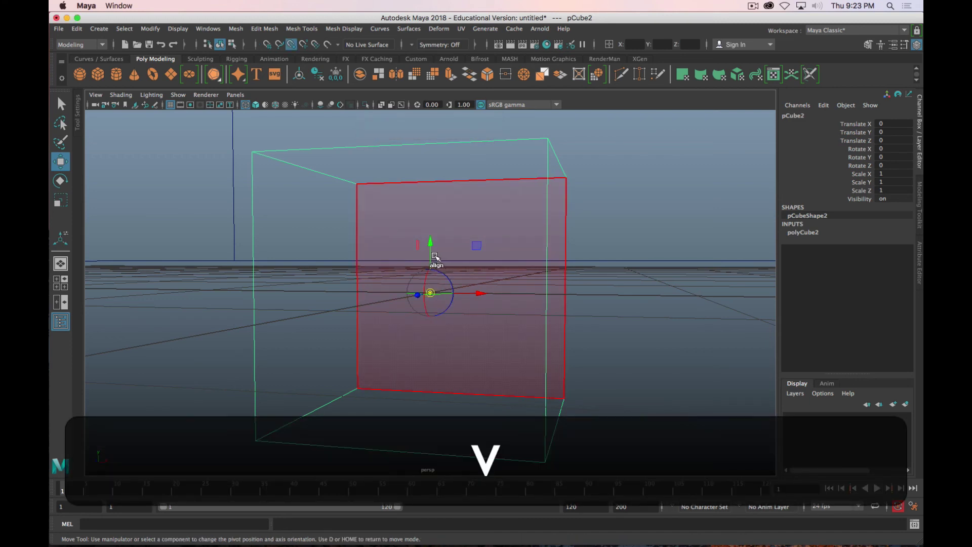
pyautogui.moveTo(440, 257); pyautogui.dragTo(550, 469)
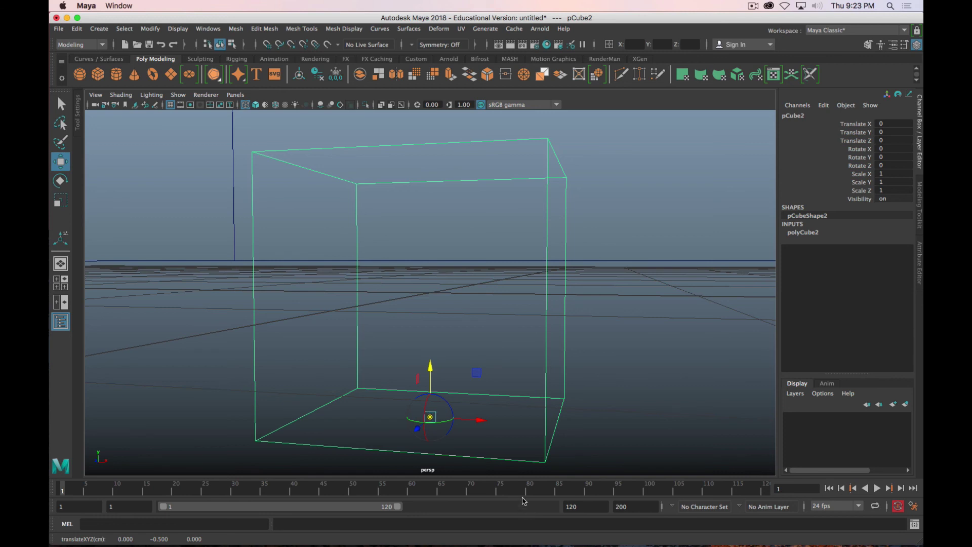
pyautogui.press('x')
pyautogui.moveTo(431, 419); pyautogui.dragTo(428, 311)
pyautogui.scroll(-2, 430, 308)
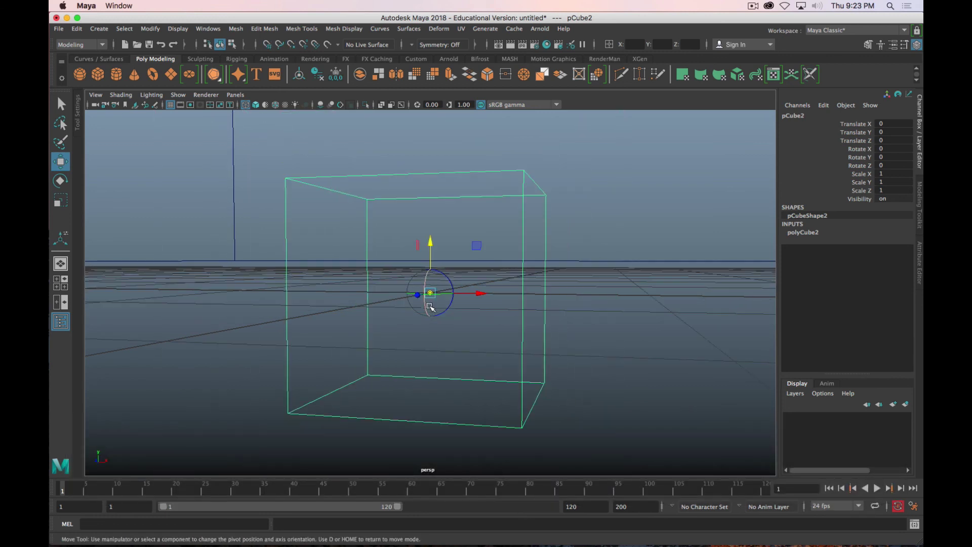
pyautogui.press('z')
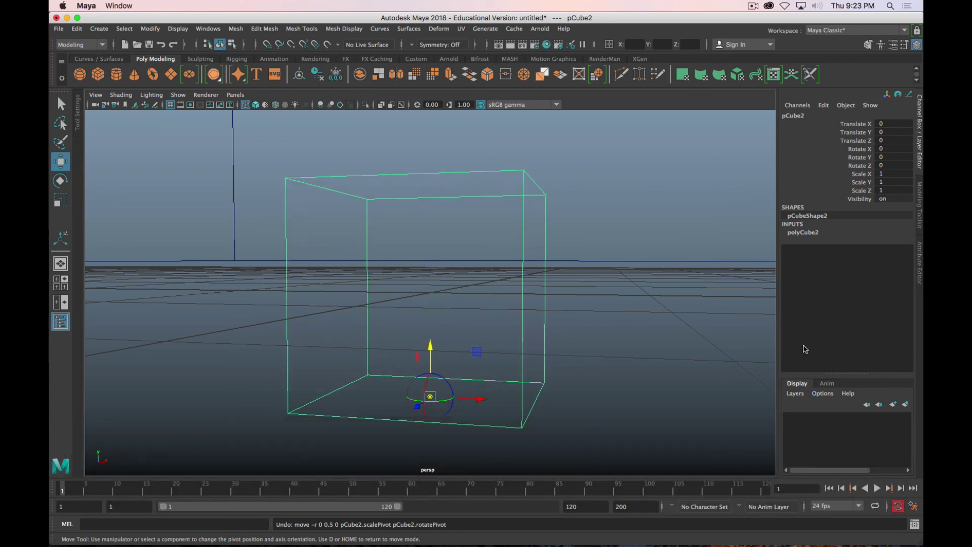
# Step: Leave pivot editing and raise the small cube with grid snapping so its base sits on the grid, at Translate Y 0.5
pyautogui.press('d')
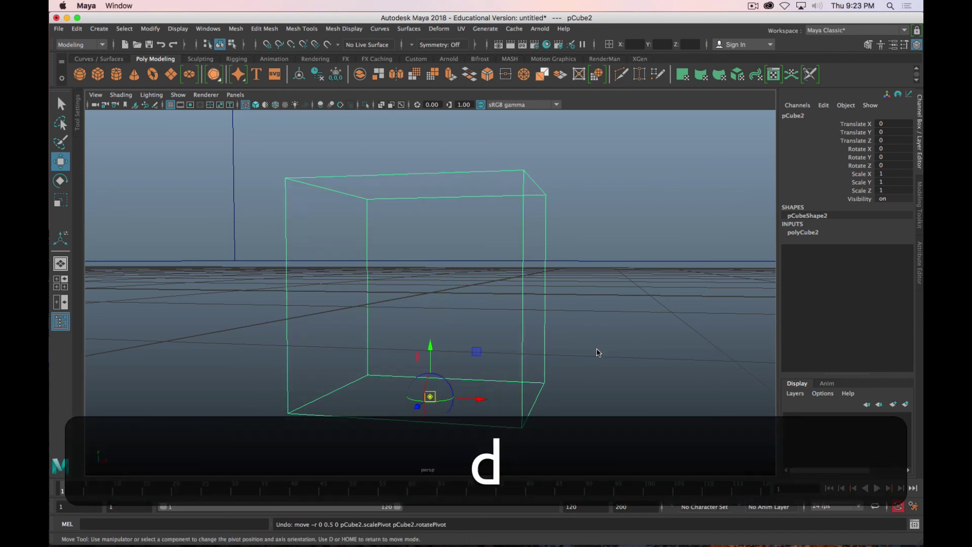
pyautogui.press('d')
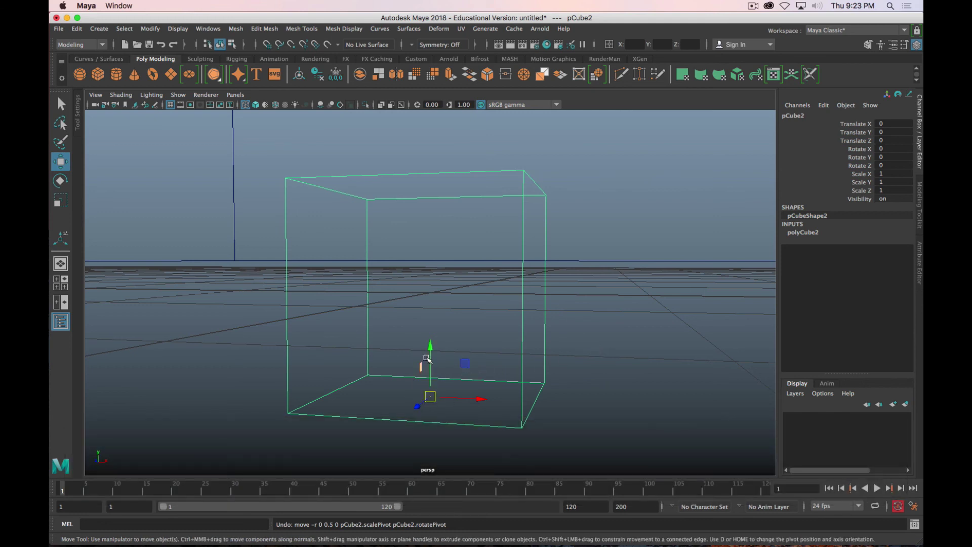
pyautogui.moveTo(427, 358); pyautogui.dragTo(432, 269)
pyautogui.press('x')
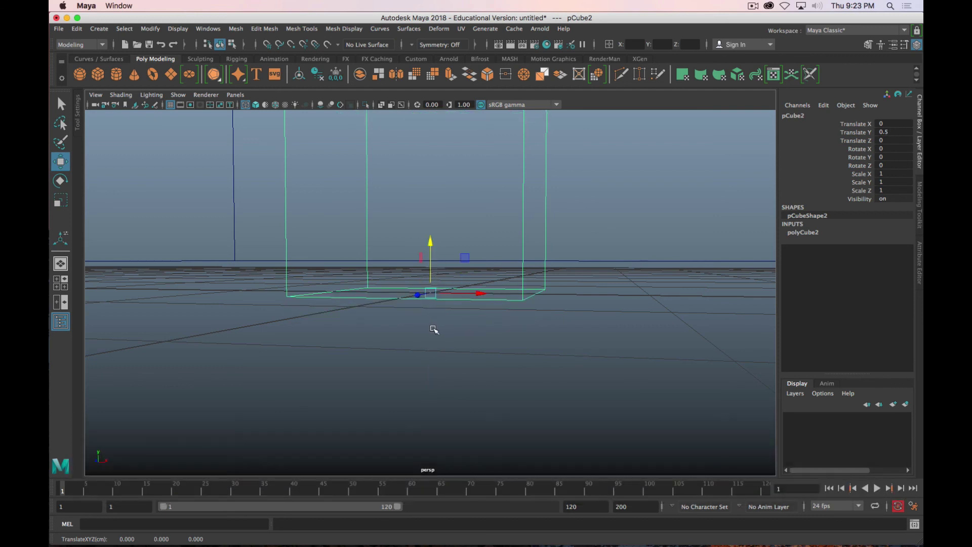
pyautogui.press('d')
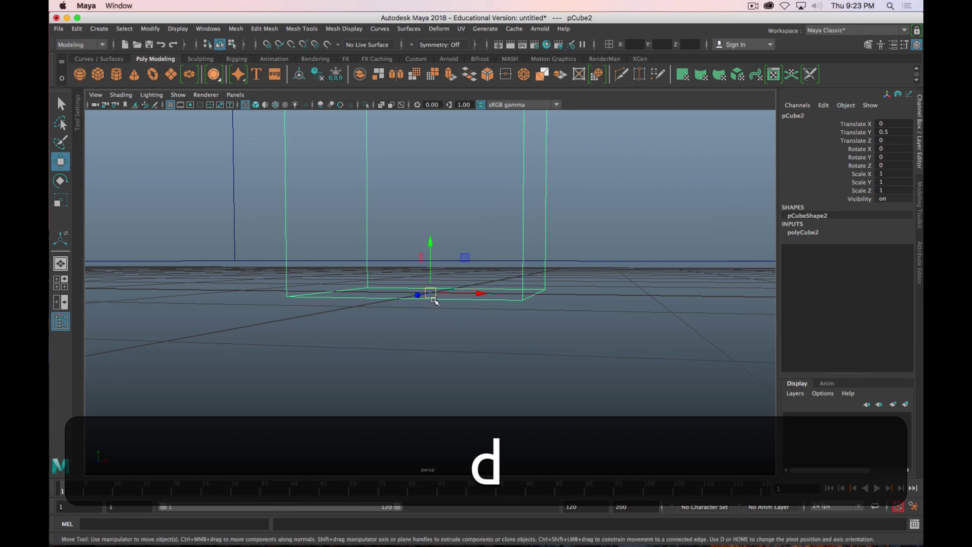
pyautogui.press('d')
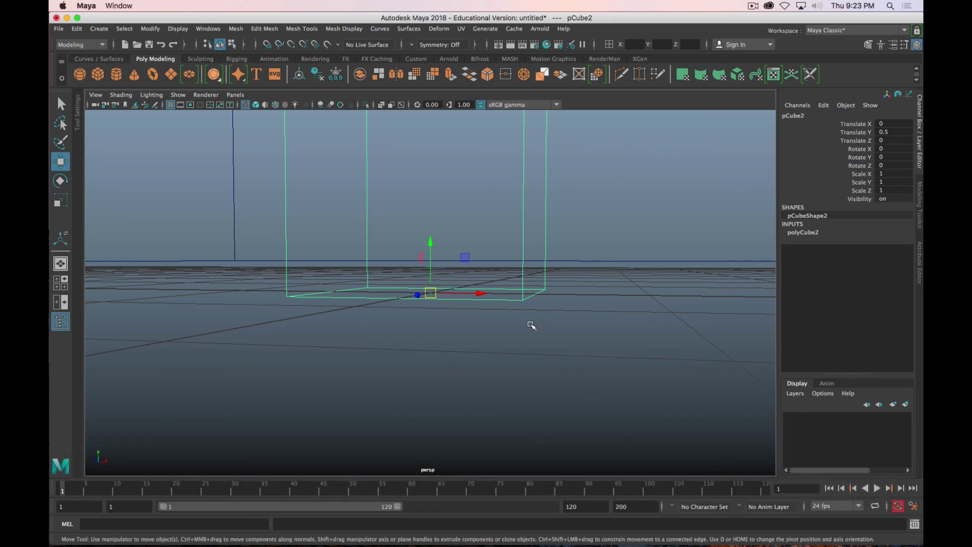
# Step: Set the small cube's Scale Y to 91
pyautogui.keyDown('alt'); pyautogui.moveTo(463, 238); pyautogui.dragTo(464, 182); pyautogui.keyUp('alt')
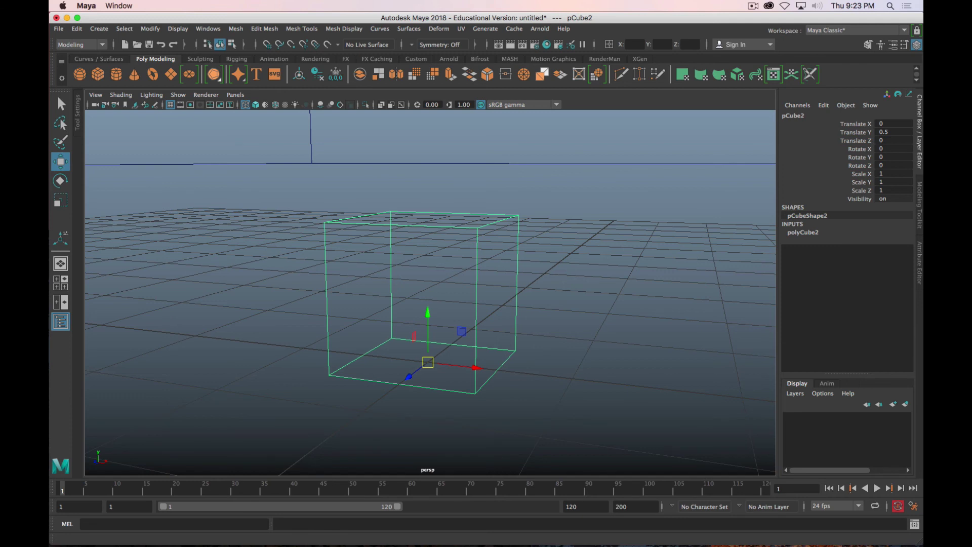
pyautogui.press('super+Tab')
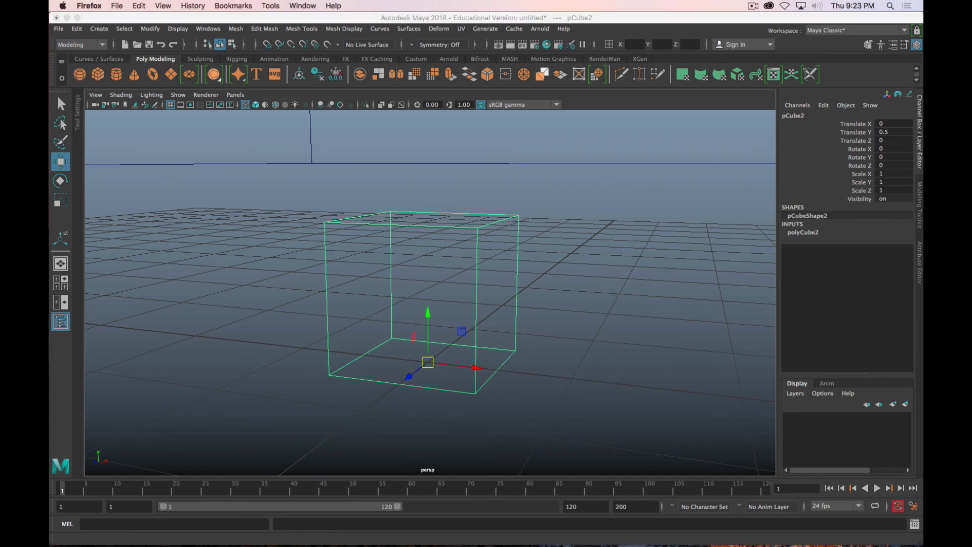
pyautogui.press('Return')
pyautogui.doubleClick(901, 182)
pyautogui.write('91')
pyautogui.press('Return')
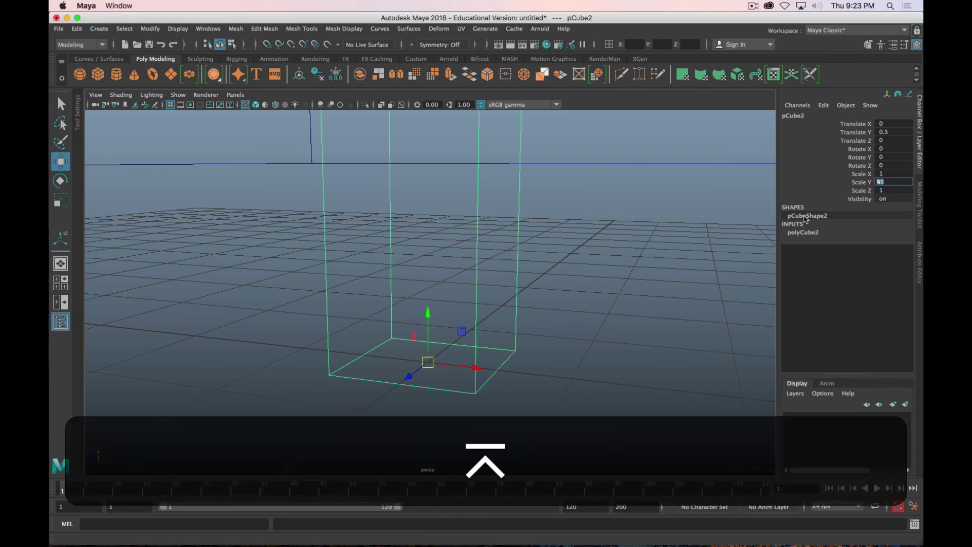
# Step: Widen the tall thin cube along X with the Scale tool to a Scale X of about 140.5
pyautogui.scroll(-5, 503, 260)
pyautogui.keyDown('alt'); pyautogui.moveTo(469, 199); pyautogui.dragTo(520, 325); pyautogui.keyUp('alt')
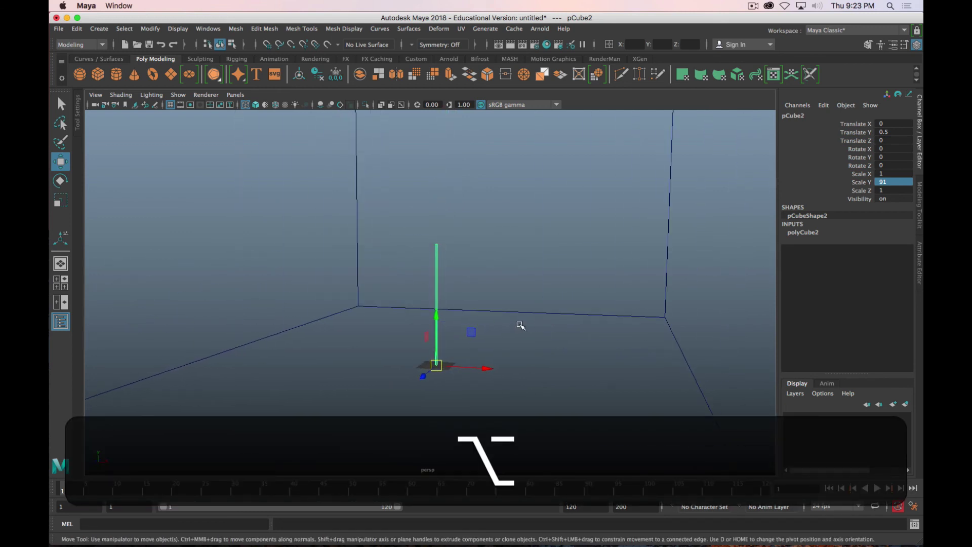
pyautogui.press('r')
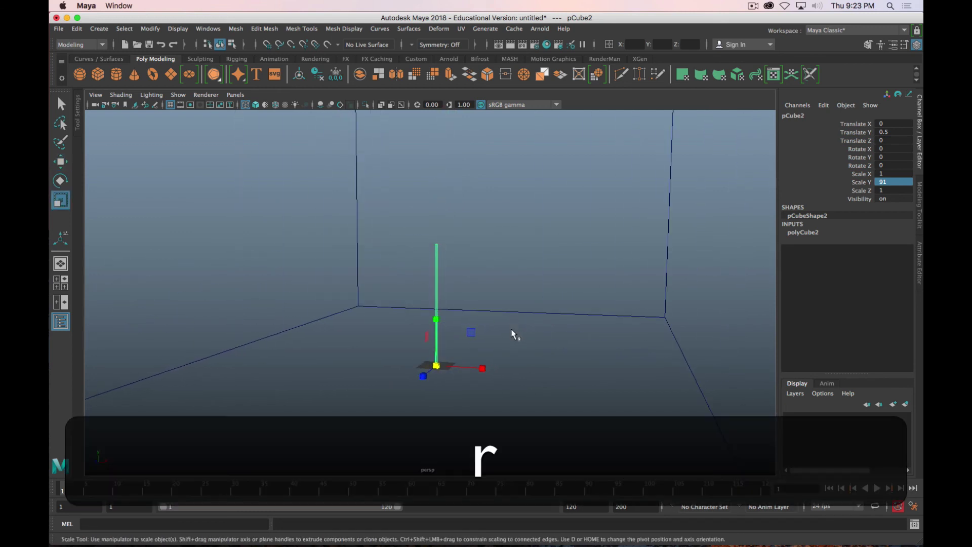
pyautogui.moveTo(482, 368); pyautogui.dragTo(760, 376)
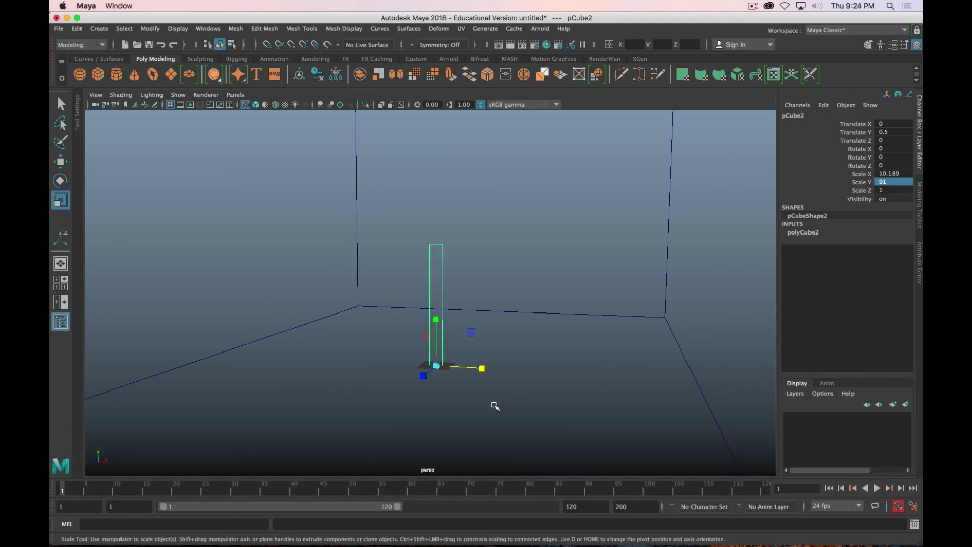
pyautogui.moveTo(482, 374); pyautogui.dragTo(901, 368)
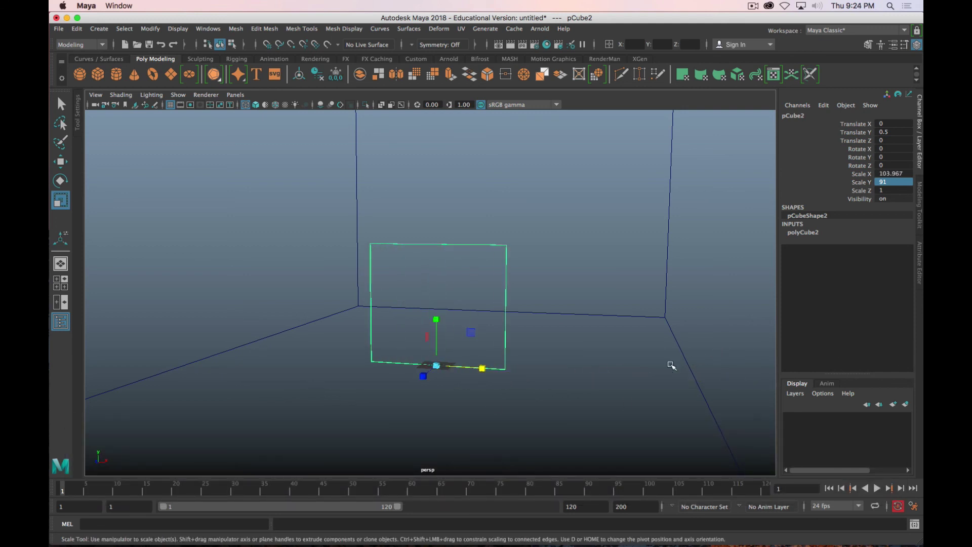
pyautogui.moveTo(489, 371)
pyautogui.mouseDown()
pyautogui.moveTo(664, 379)
pyautogui.moveTo(471, 374)
pyautogui.mouseUp()
# Step: Deepen the widened block along Z with the Scale tool to a Scale Z of about 63
pyautogui.moveTo(397, 373); pyautogui.dragTo(324, 399)
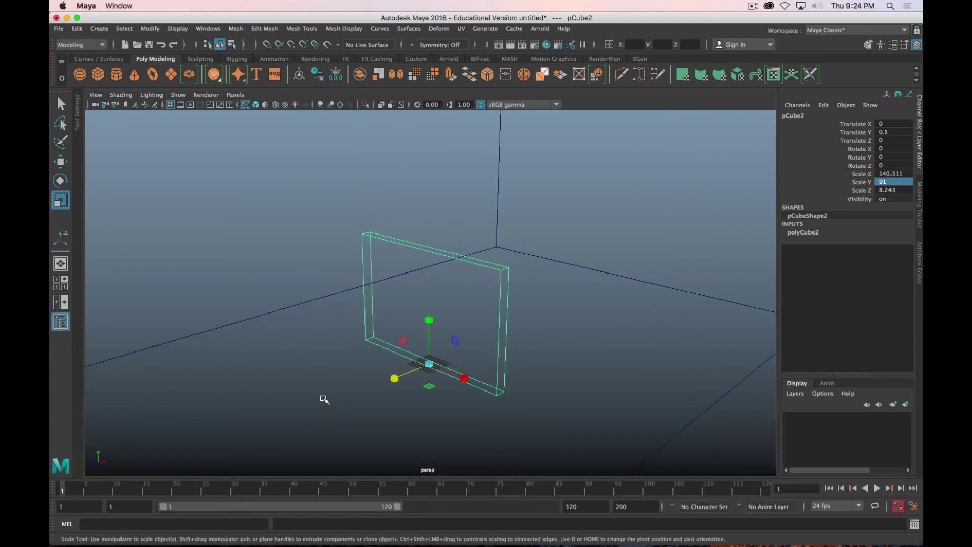
pyautogui.moveTo(396, 385); pyautogui.dragTo(312, 405)
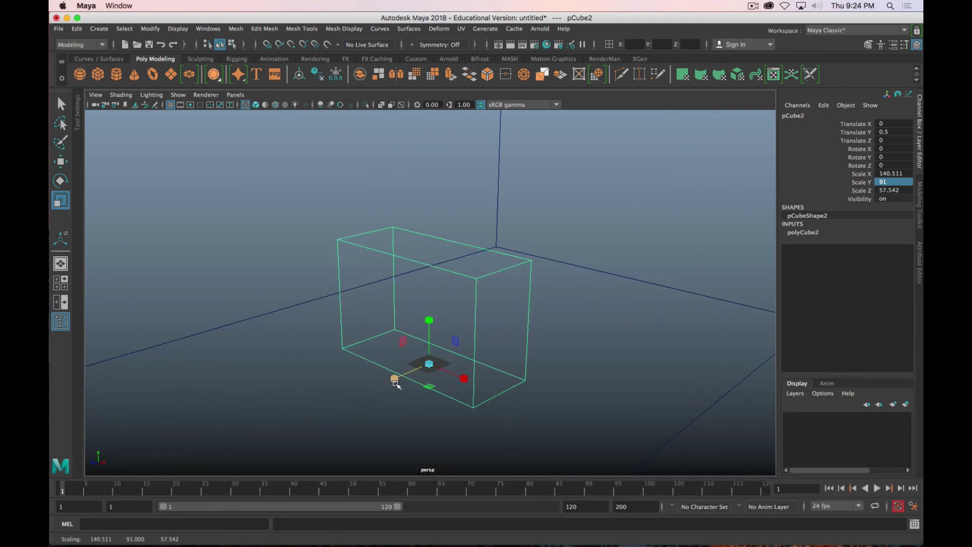
pyautogui.moveTo(396, 385); pyautogui.dragTo(601, 290)
# Step: Move the block into the room's back left corner, at about -110.6 in X and -269.3 in Z, and check its placement
pyautogui.press('w')
pyautogui.moveTo(661, 282); pyautogui.dragTo(552, 273)
pyautogui.scroll(-5, 566, 316)
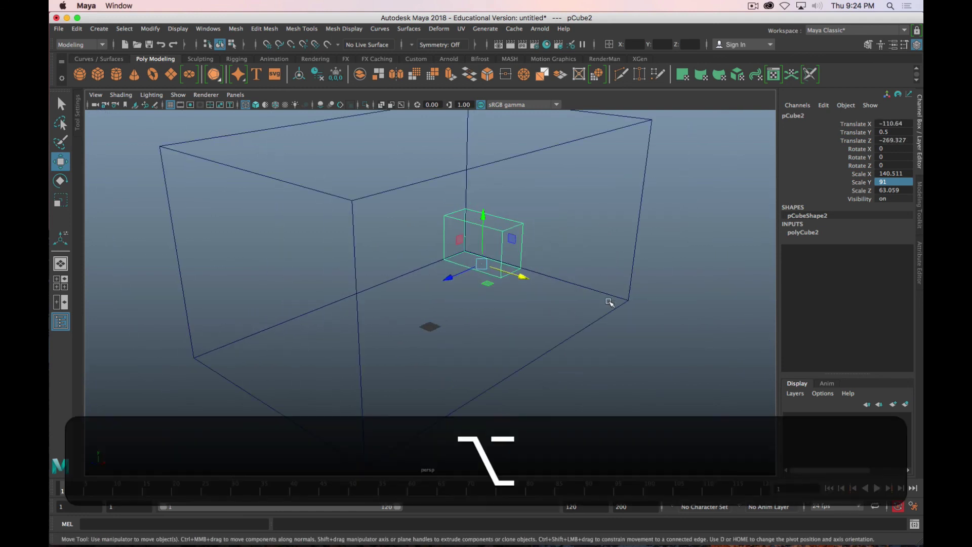
pyautogui.keyDown('alt'); pyautogui.moveTo(610, 301); pyautogui.dragTo(526, 366); pyautogui.keyUp('alt')
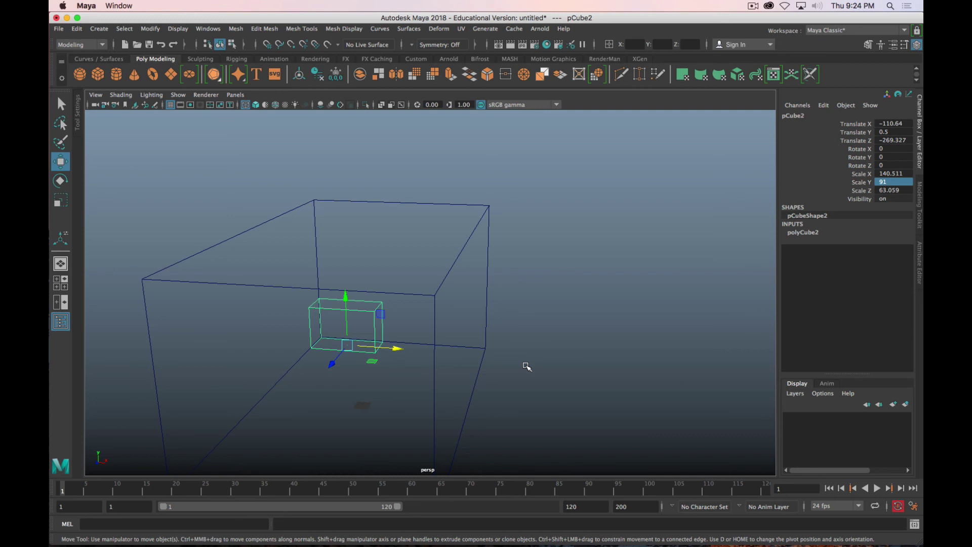
pyautogui.keyDown('alt'); pyautogui.moveTo(527, 343); pyautogui.dragTo(483, 325); pyautogui.keyUp('alt')
pyautogui.keyDown('alt'); pyautogui.moveTo(506, 324); pyautogui.dragTo(488, 294, button='right'); pyautogui.keyUp('alt')
pyautogui.keyDown('alt'); pyautogui.moveTo(487, 295); pyautogui.dragTo(404, 289); pyautogui.keyUp('alt')
# Step: Switch the room box to edge mode and select the vertical edge at its near front corner
pyautogui.click(641, 276)
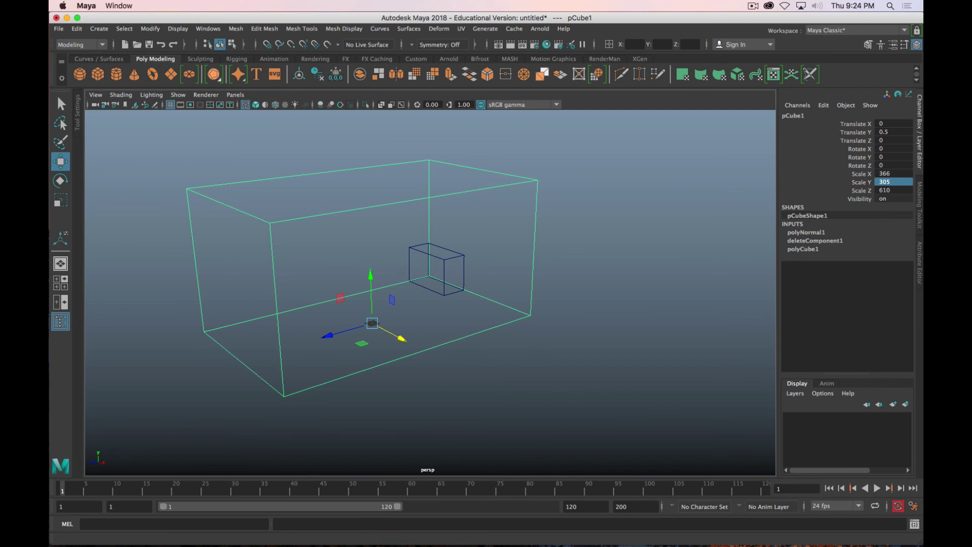
pyautogui.press('super+Tab')
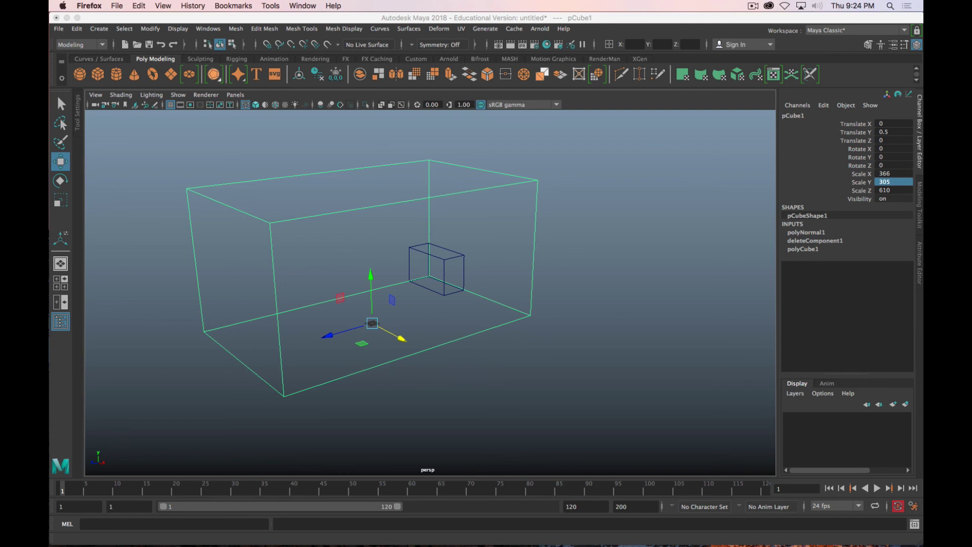
pyautogui.press('Return')
pyautogui.keyDown('alt'); pyautogui.moveTo(514, 284); pyautogui.dragTo(411, 277, button='middle'); pyautogui.keyUp('alt')
pyautogui.click(369, 213)
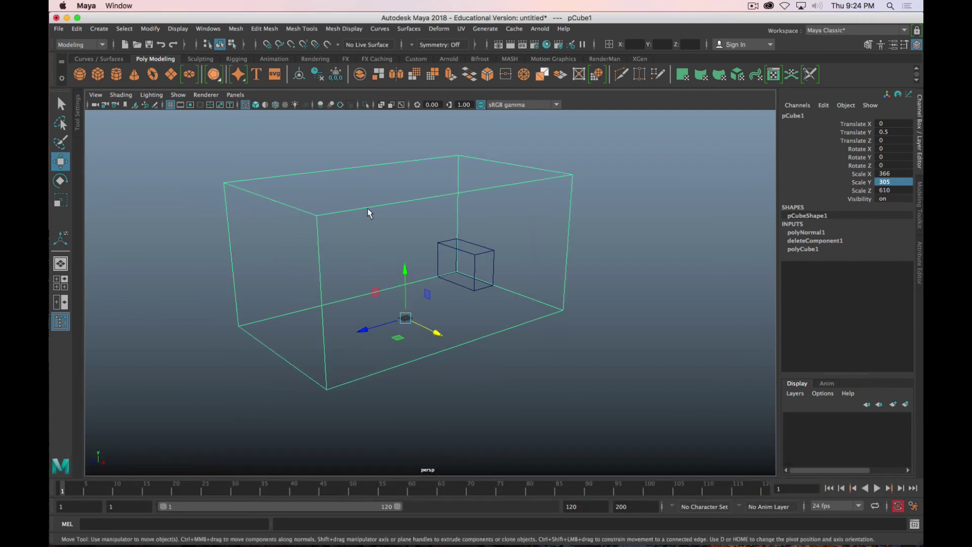
pyautogui.click(378, 209)
pyautogui.rightClick(379, 209)
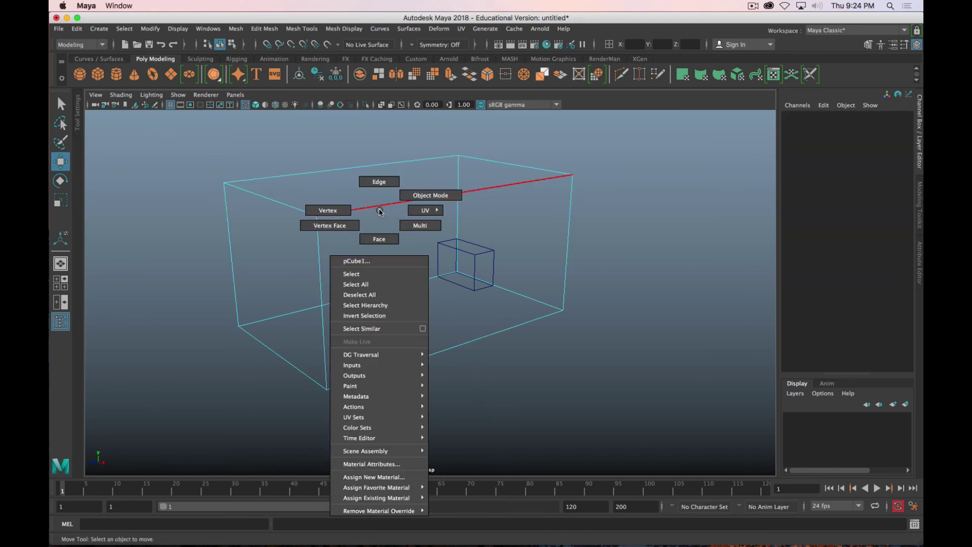
pyautogui.click(380, 181)
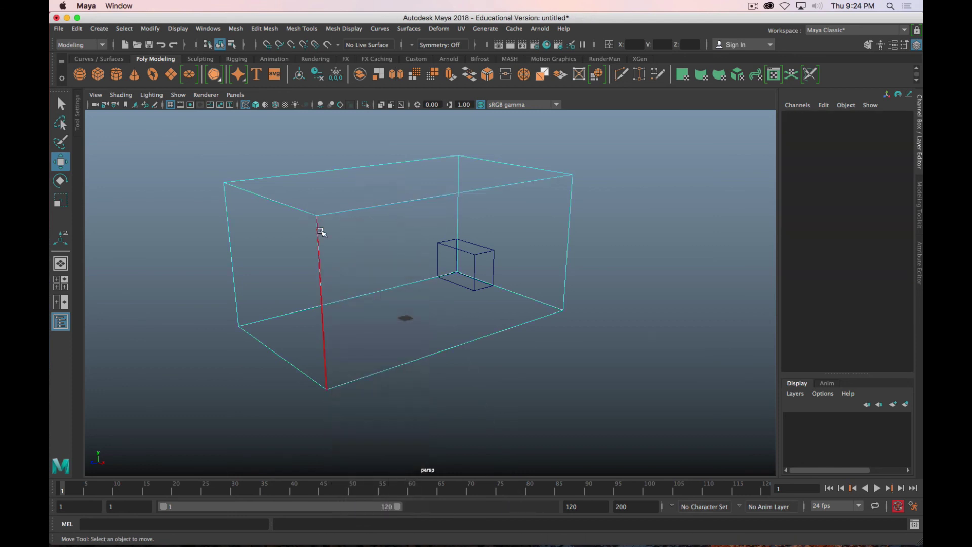
pyautogui.click(319, 234)
# Step: Open the Modeling Toolkit and try out a horizontal Multi-Cut edge loop around the room's walls
pyautogui.click(920, 210)
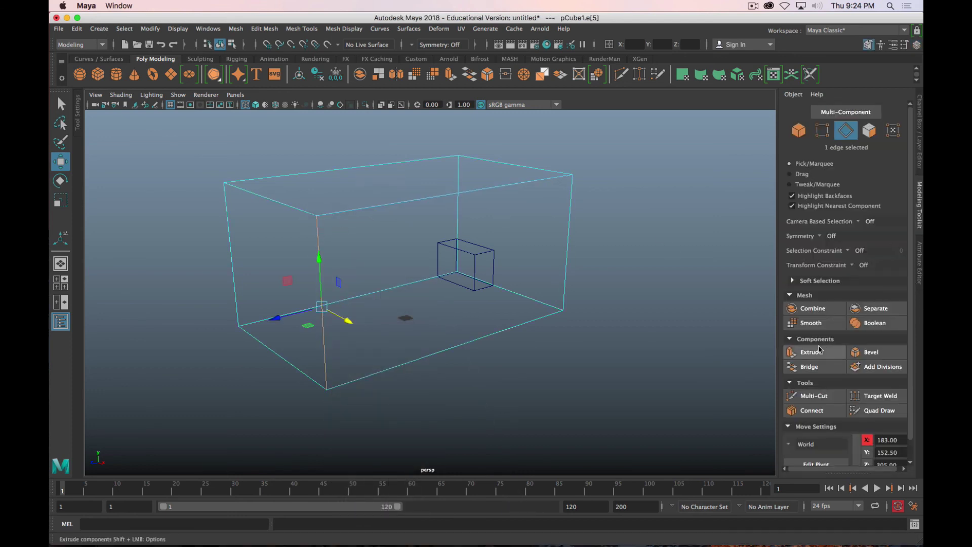
pyautogui.click(807, 398)
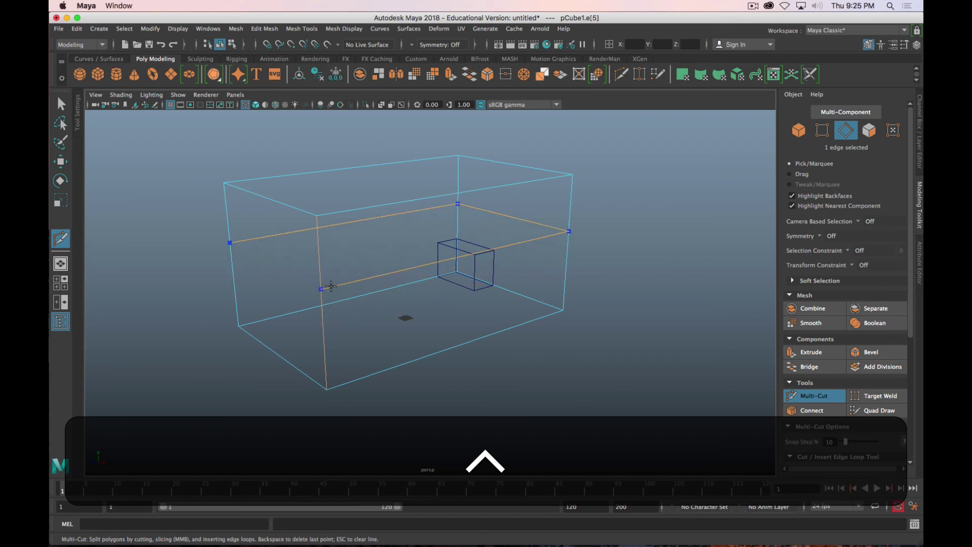
pyautogui.click(816, 396)
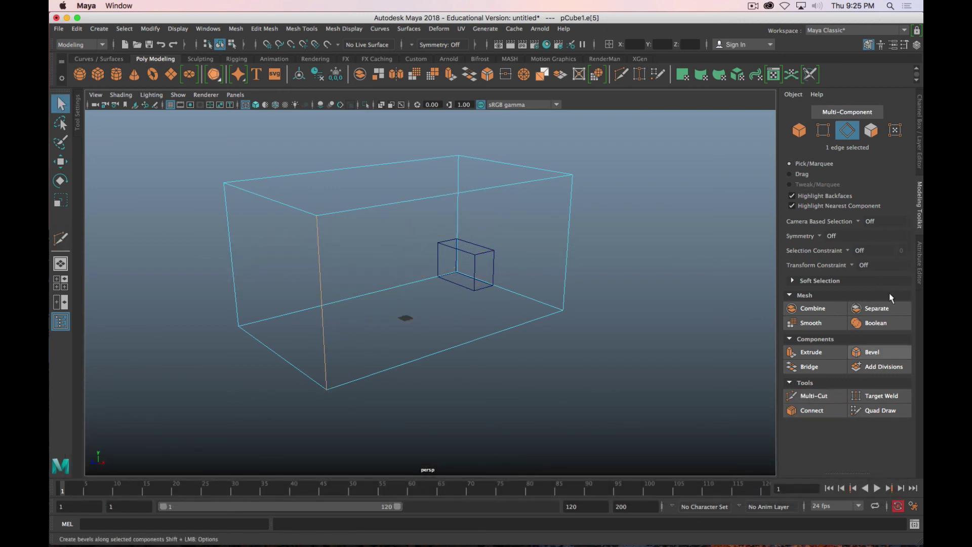
# Step: Create a new polygon cube at the origin of the room, frame it closely and keep it selected
pyautogui.click(406, 318)
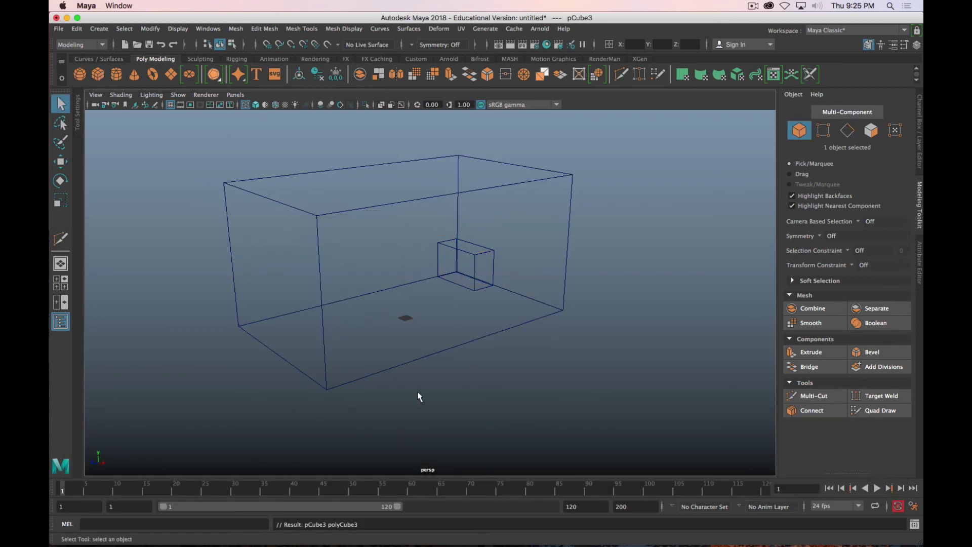
pyautogui.scroll(-4, 420, 389)
pyautogui.scroll(3, 424, 388)
pyautogui.keyDown('alt'); pyautogui.moveTo(397, 333); pyautogui.dragTo(375, 353); pyautogui.keyUp('alt')
pyautogui.hotkey('alt', 'f')
pyautogui.press('f')
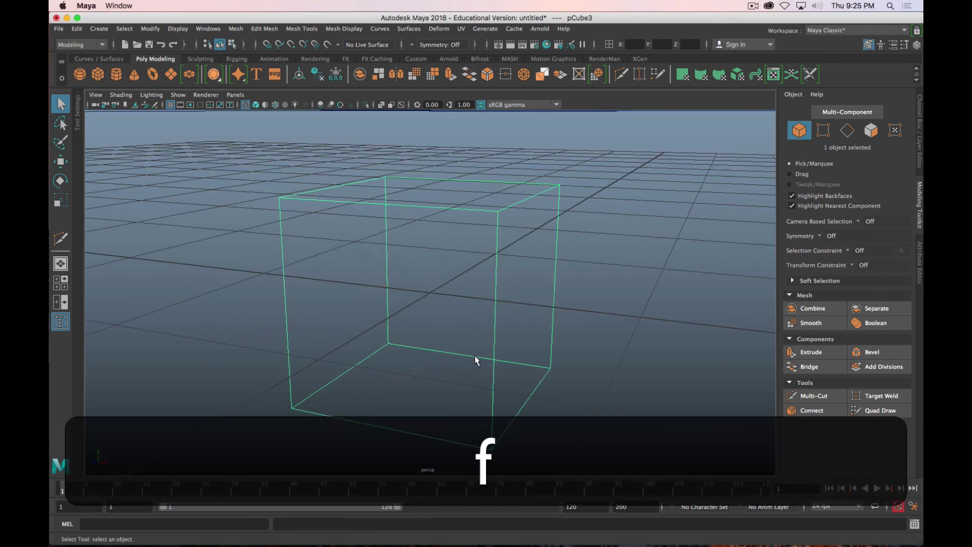
pyautogui.press('q')
pyautogui.click(499, 245)
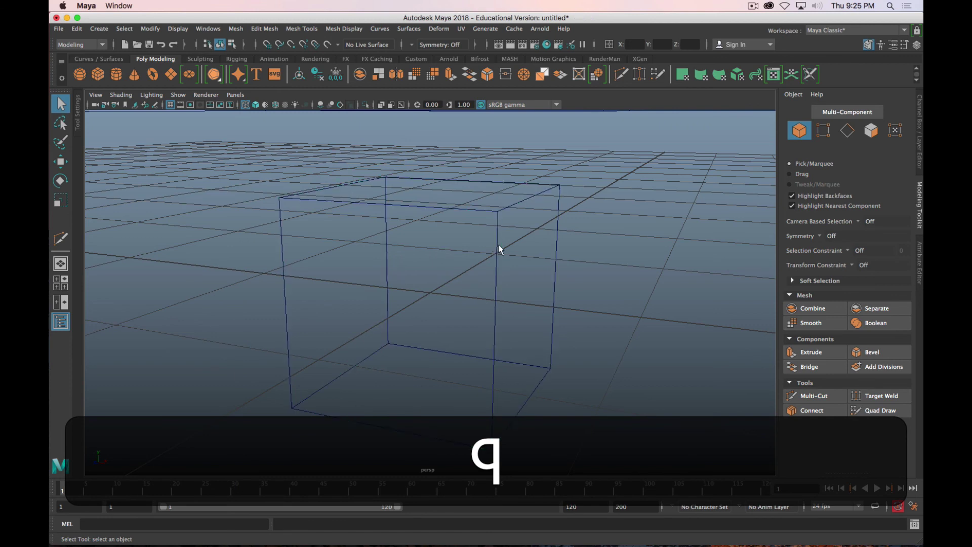
pyautogui.click(497, 246)
pyautogui.press('q')
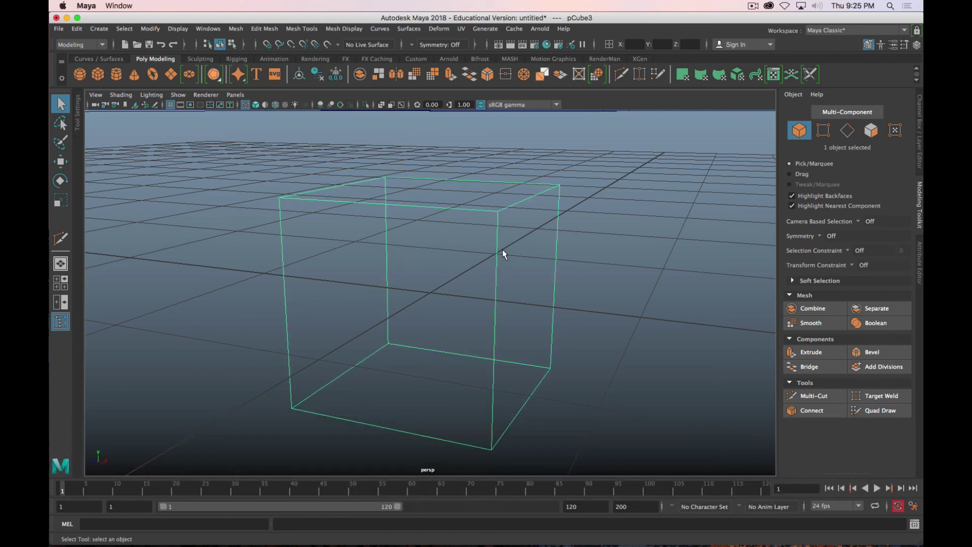
# Step: Snap the new cube's pivot to its bottom face and raise the cube so its base snaps onto the grid
pyautogui.press('w')
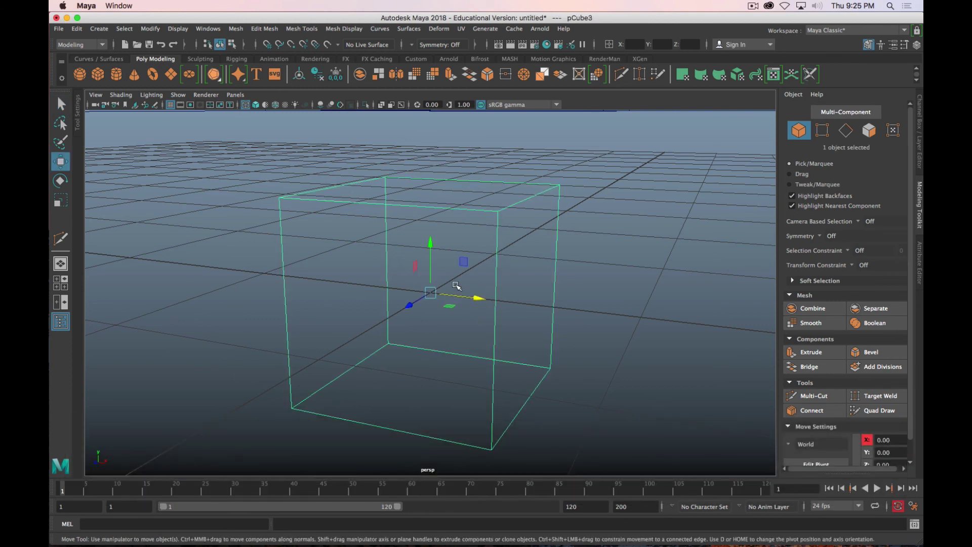
pyautogui.press('x')
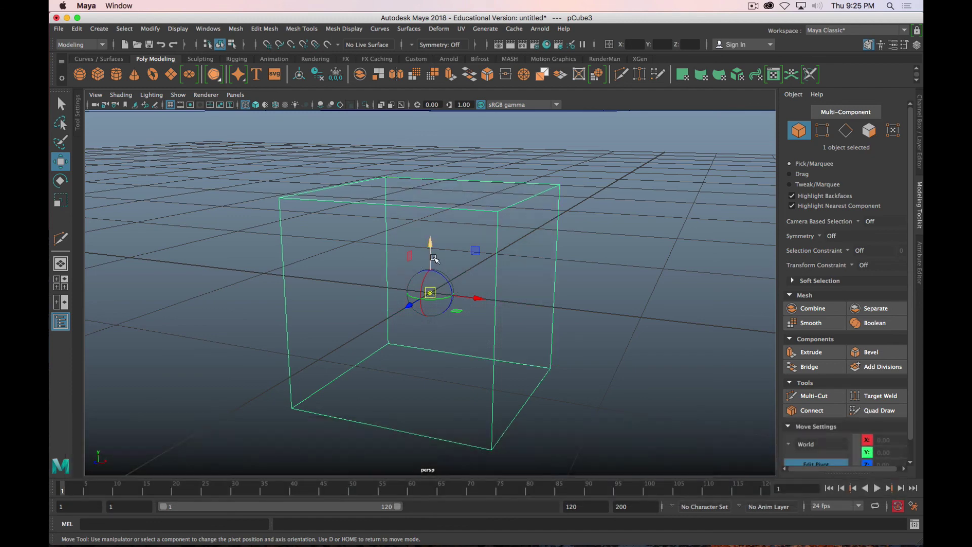
pyautogui.press('d')
pyautogui.press('v')
pyautogui.moveTo(431, 257); pyautogui.dragTo(480, 436)
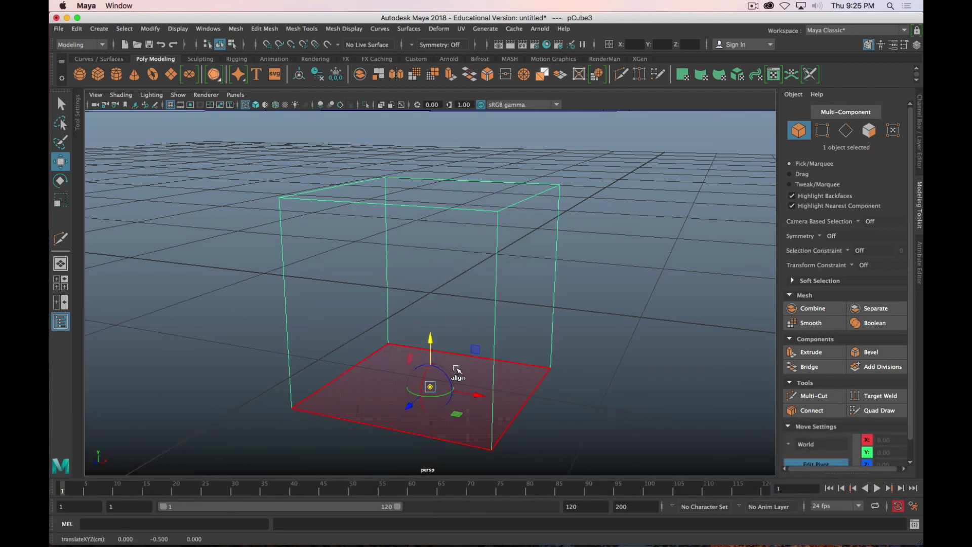
pyautogui.press('d')
pyautogui.press('x')
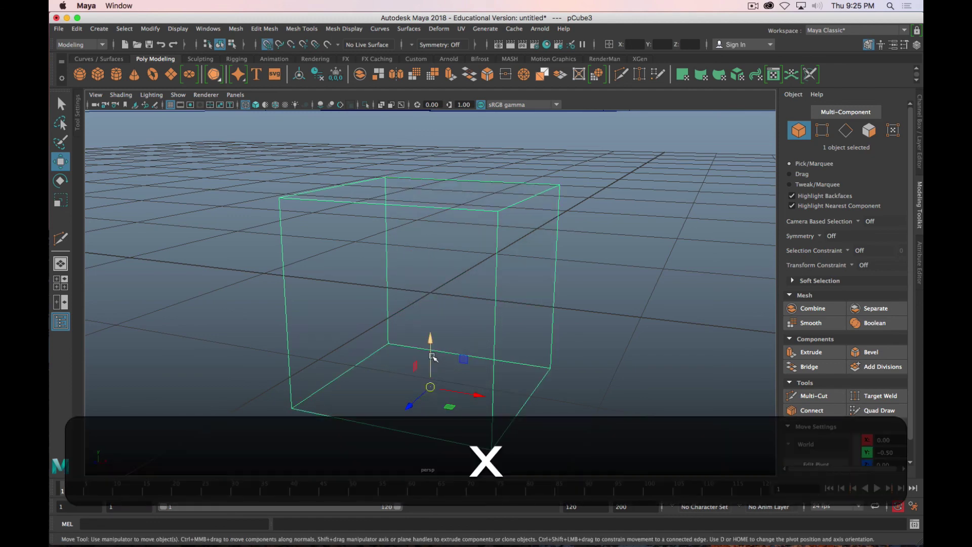
pyautogui.moveTo(430, 357); pyautogui.dragTo(433, 295)
pyautogui.scroll(-5, 434, 326)
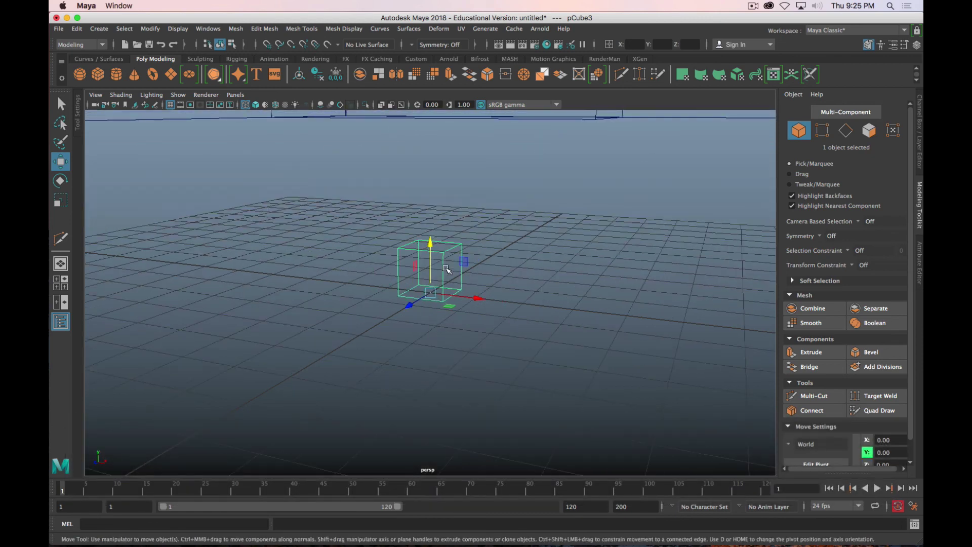
# Step: Set the new cube's Scale Y to 122 to make a tall, thin height marker
pyautogui.hotkey('ctrl', 'a')
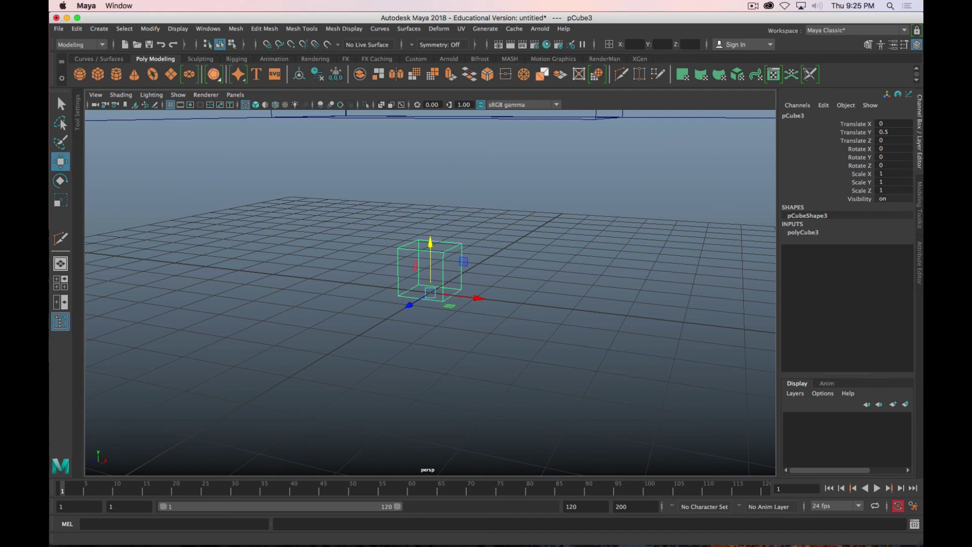
pyautogui.click(888, 182)
pyautogui.write('122')
pyautogui.press('Return')
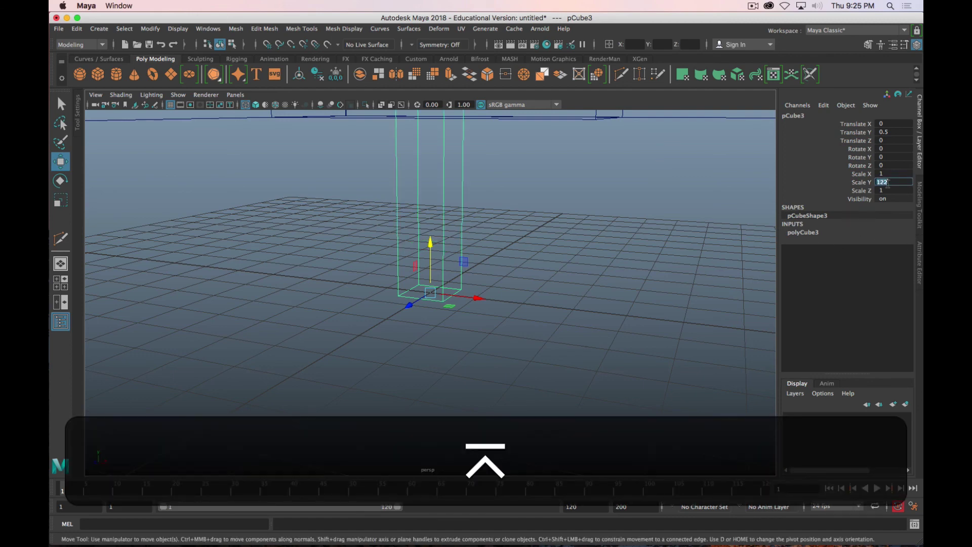
# Step: Move the height marker along X to the room's long side wall, at about 182.4
pyautogui.scroll(-5, 596, 252)
pyautogui.scroll(-3, 587, 251)
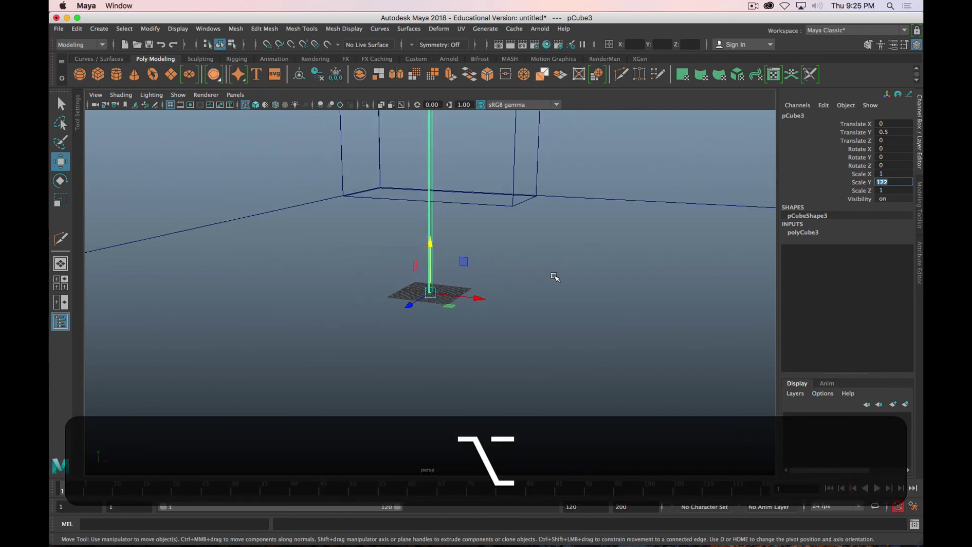
pyautogui.keyDown('alt'); pyautogui.moveTo(553, 275); pyautogui.dragTo(561, 283, button='right'); pyautogui.keyUp('alt')
pyautogui.keyDown('alt'); pyautogui.moveTo(561, 283); pyautogui.dragTo(505, 288); pyautogui.keyUp('alt')
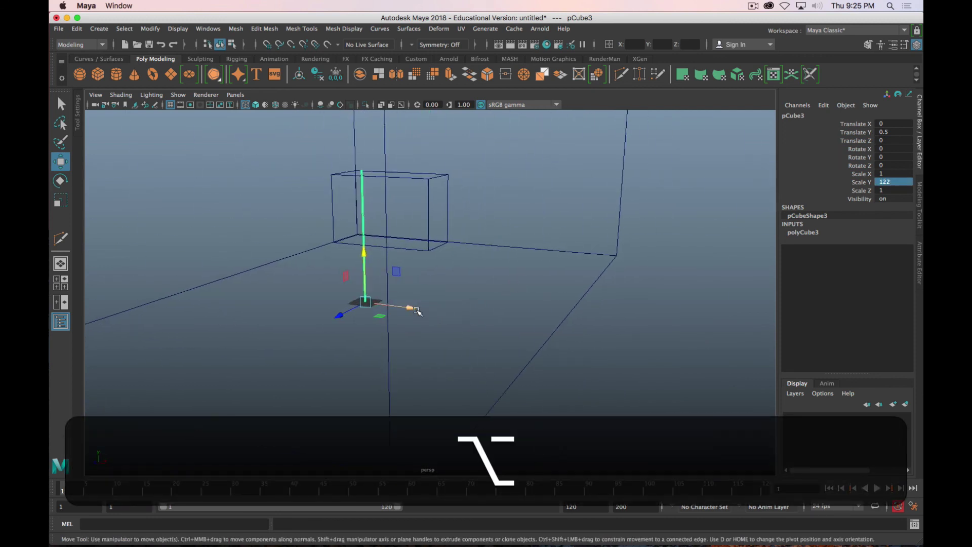
pyautogui.moveTo(406, 306); pyautogui.dragTo(628, 328)
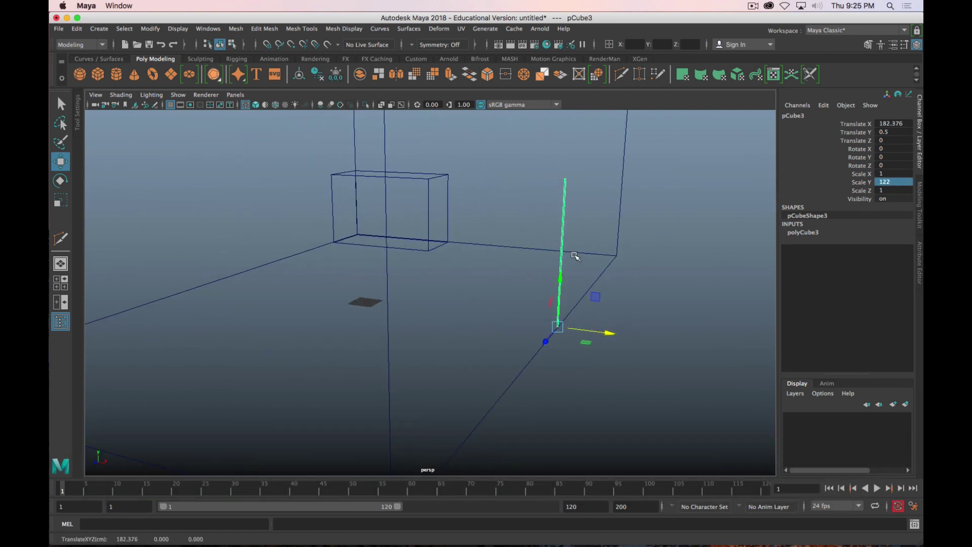
# Step: Show the side view full size in wireframe with the whole room framed, and bring up the Modeling Toolkit
pyautogui.press('space')
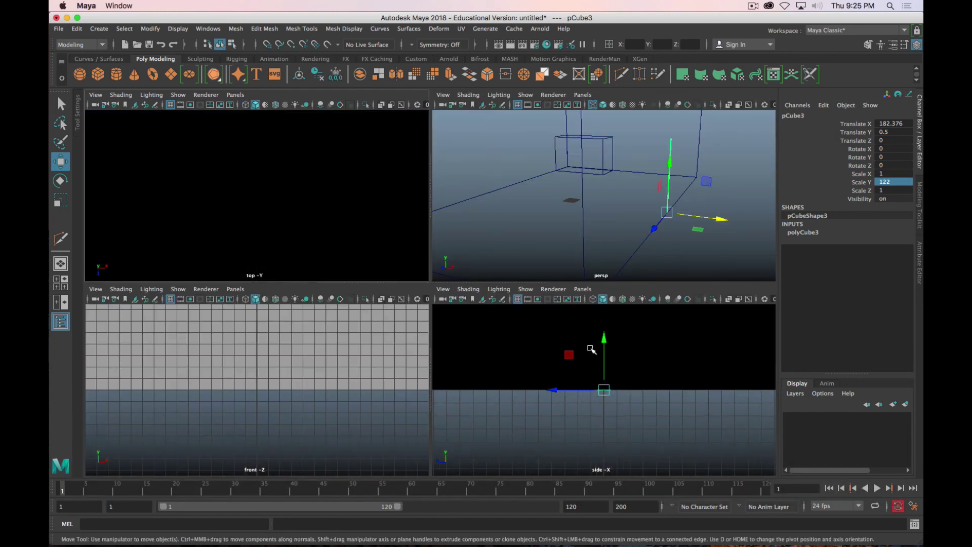
pyautogui.press('space')
pyautogui.press('4')
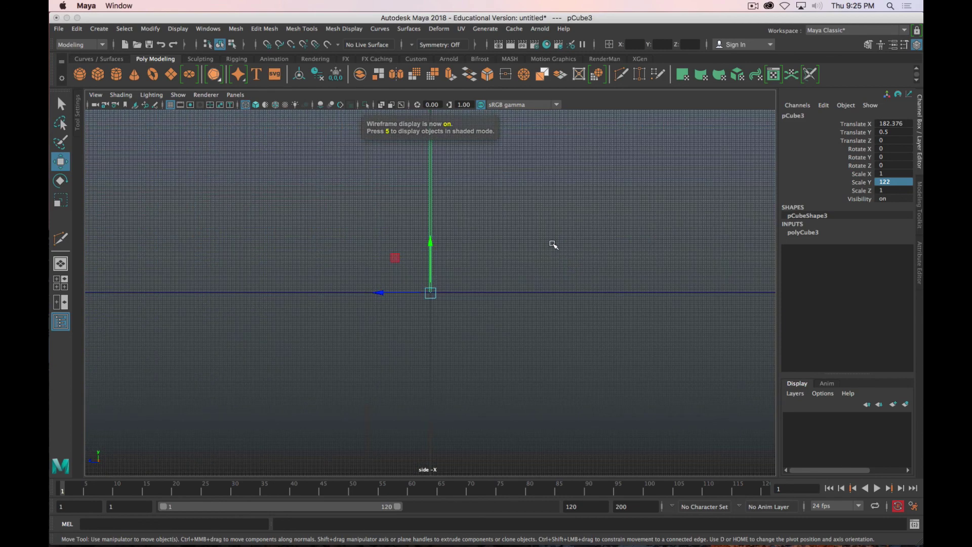
pyautogui.keyDown('alt'); pyautogui.moveTo(551, 245); pyautogui.dragTo(531, 263, button='right'); pyautogui.keyUp('alt')
pyautogui.keyDown('alt'); pyautogui.moveTo(531, 263); pyautogui.dragTo(536, 278, button='middle'); pyautogui.keyUp('alt')
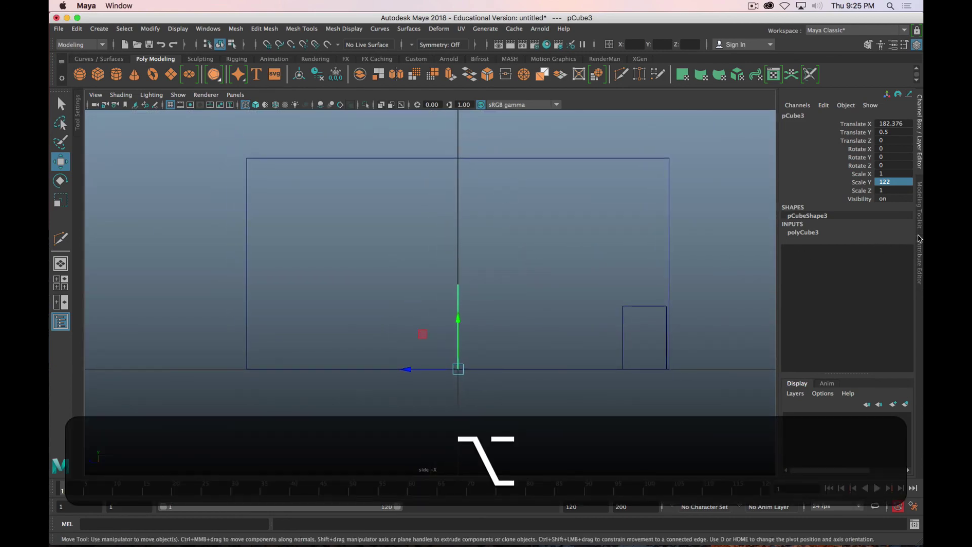
pyautogui.click(919, 213)
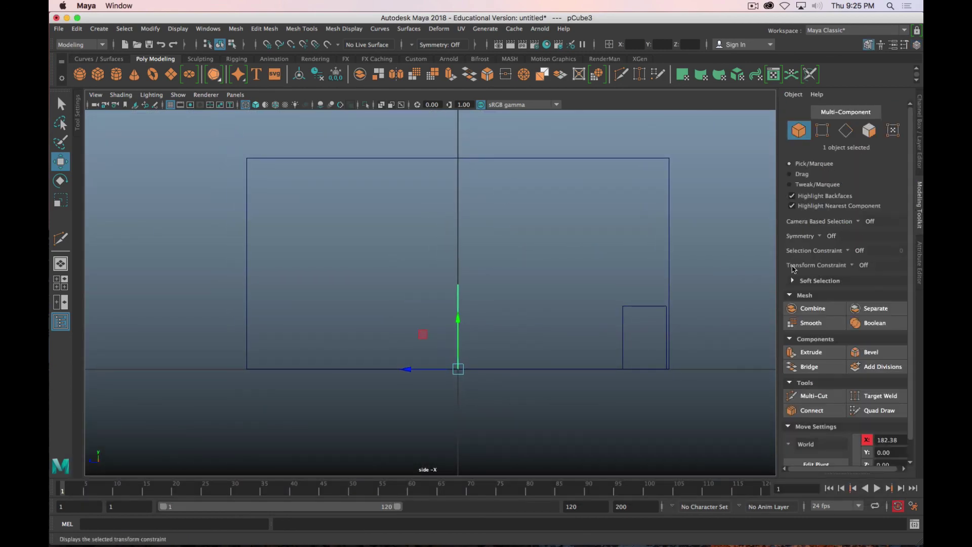
pyautogui.click(810, 396)
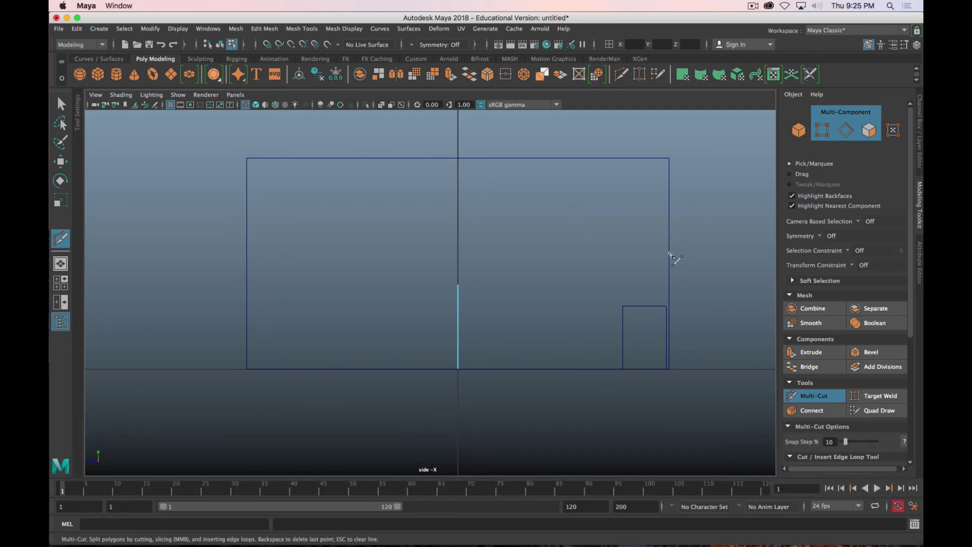
pyautogui.press('ctrl')
pyautogui.hotkey('ctrl', 'q')
pyautogui.press('q')
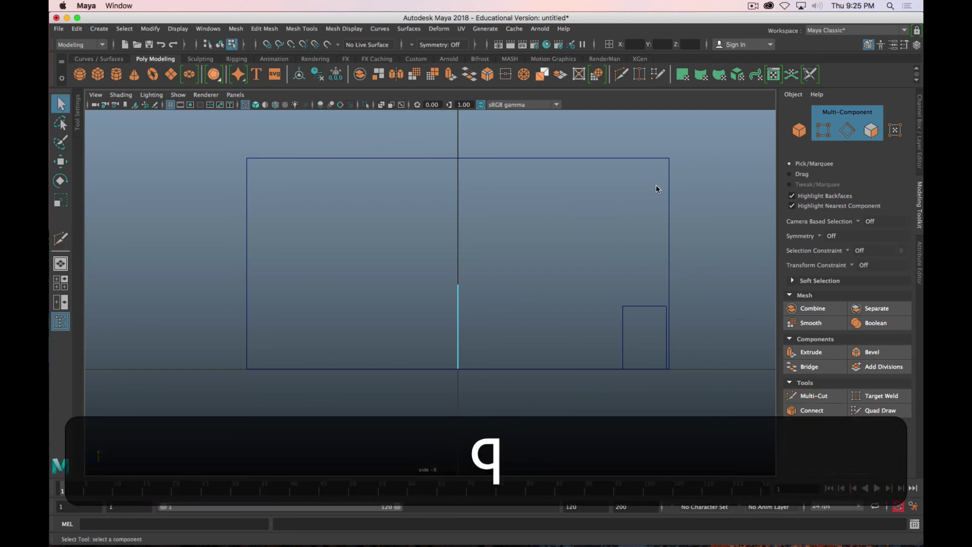
# Step: Select the room box's vertical edge and insert a horizontal Multi-Cut edge loop around the walls near the height marker's top
pyautogui.click(669, 183)
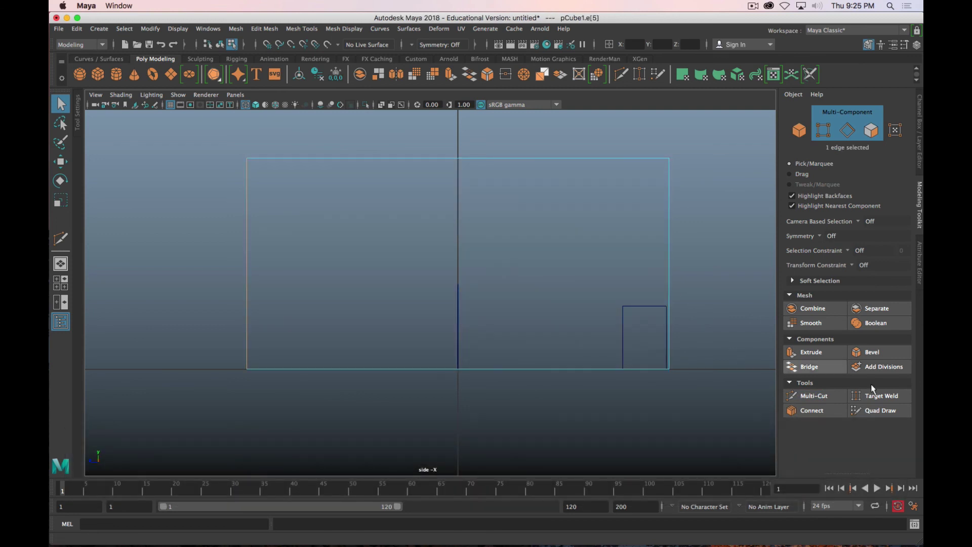
pyautogui.click(831, 398)
pyautogui.click(668, 369)
pyautogui.scroll(-2, 599, 278)
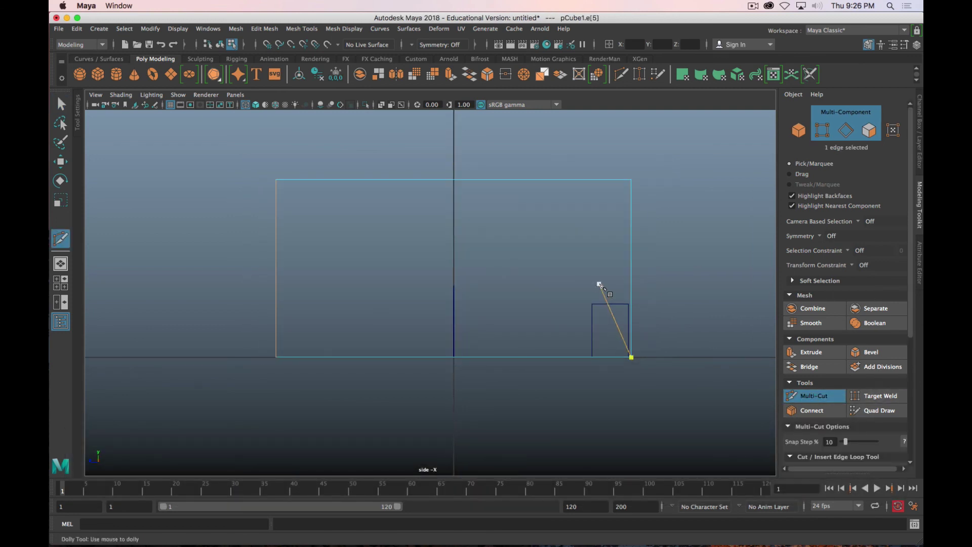
pyautogui.scroll(4, 599, 282)
pyautogui.press('ctrl')
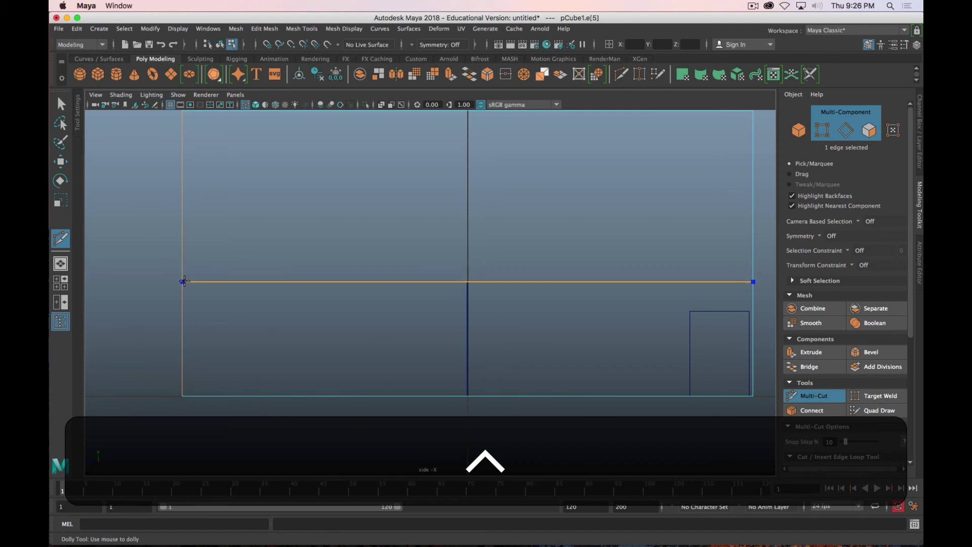
pyautogui.keyDown('ctrl'); pyautogui.click(184, 282); pyautogui.keyUp('ctrl')
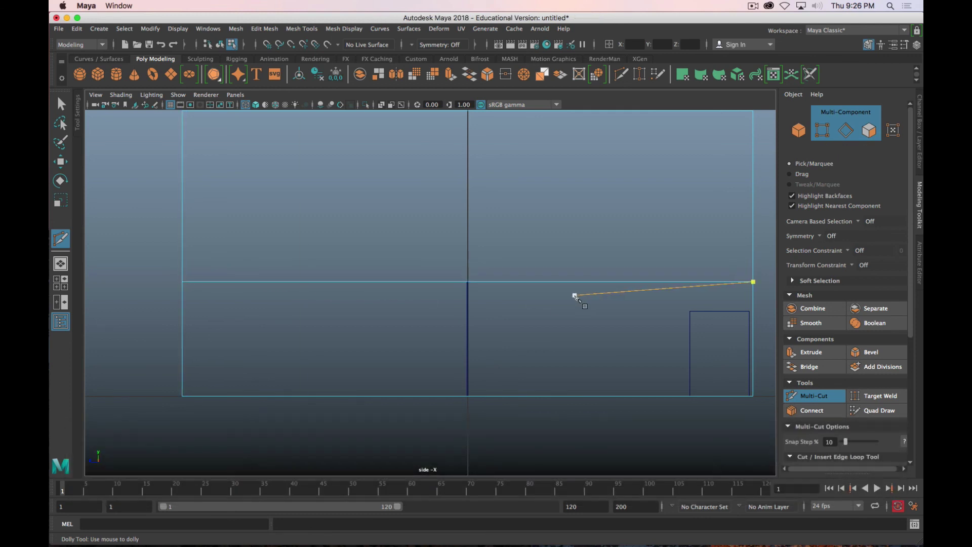
pyautogui.scroll(-2, 553, 296)
pyautogui.press('q')
# Step: Select the wall edge loop and move it down to Y 122, level with the top of the height marker
pyautogui.scroll(5, 552, 296)
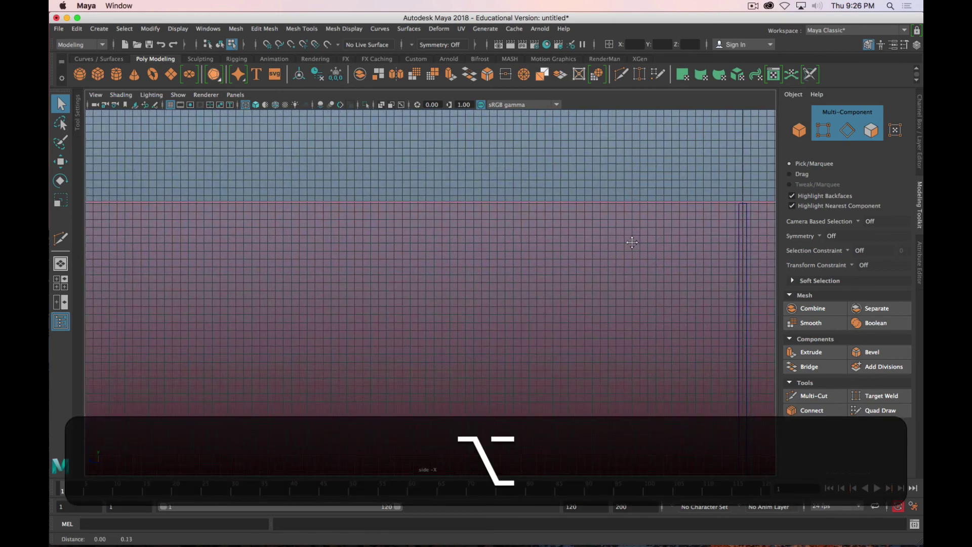
pyautogui.keyDown('alt'); pyautogui.moveTo(569, 284); pyautogui.dragTo(489, 319, button='middle'); pyautogui.keyUp('alt')
pyautogui.scroll(5, 481, 282)
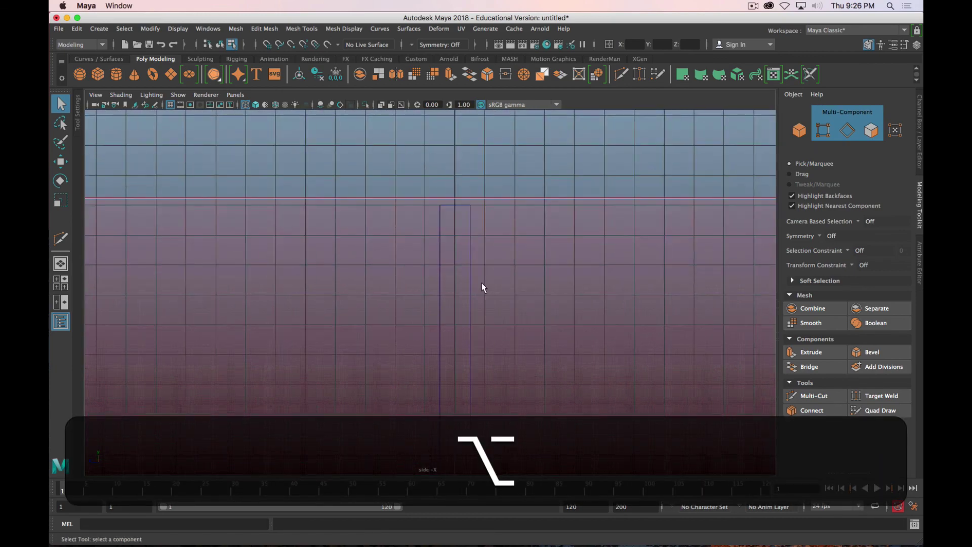
pyautogui.keyDown('alt'); pyautogui.moveTo(517, 204); pyautogui.dragTo(514, 265, button='middle'); pyautogui.keyUp('alt')
pyautogui.press('w')
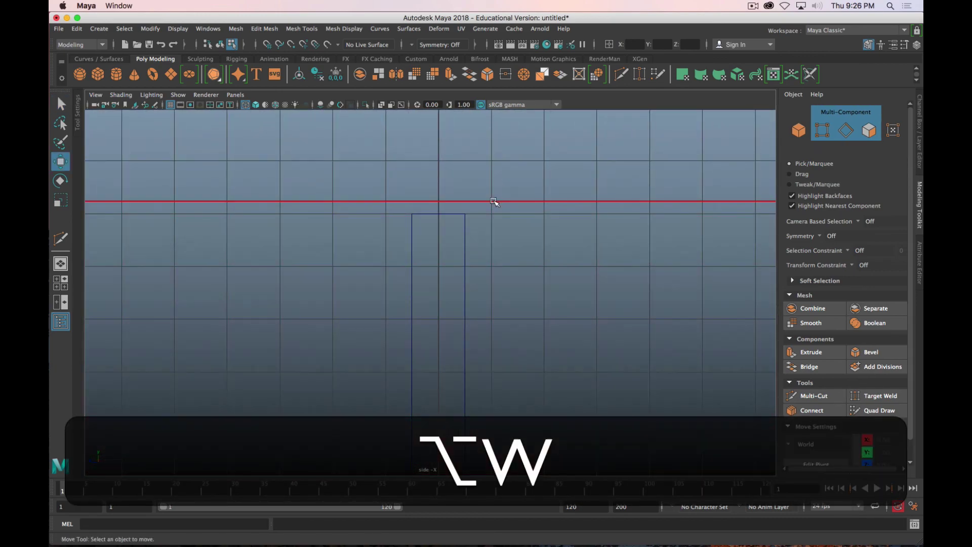
pyautogui.doubleClick(502, 203)
pyautogui.moveTo(439, 152); pyautogui.dragTo(438, 162)
pyautogui.scroll(-12, 440, 212)
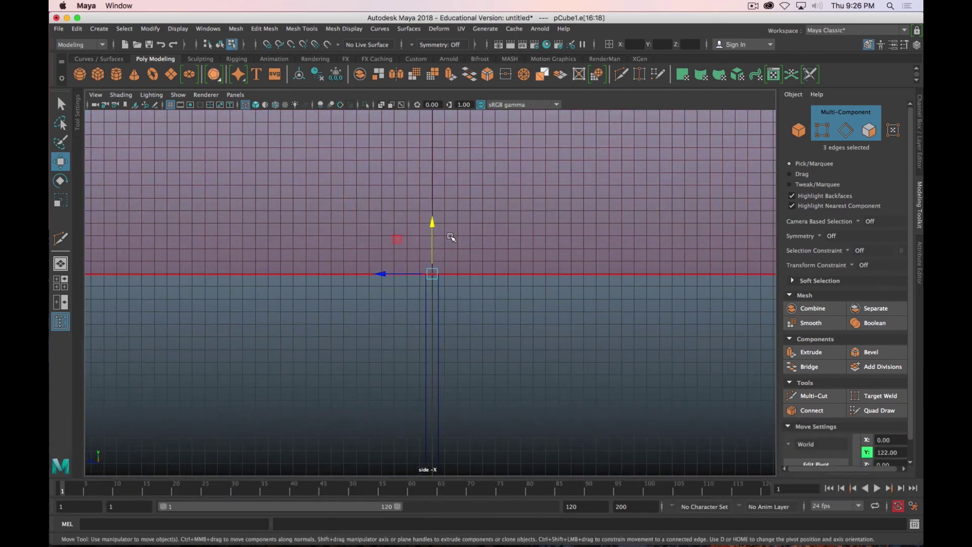
pyautogui.scroll(10, 449, 232)
pyautogui.scroll(-3, 435, 243)
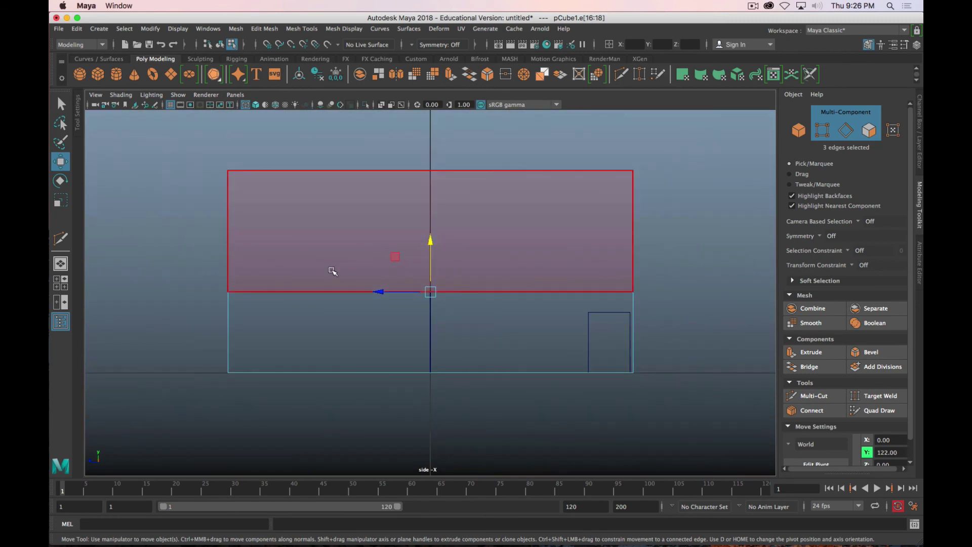
# Step: Back in the full-size perspective view, return the room box to object mode and select the counter block
pyautogui.keyDown('alt'); pyautogui.moveTo(332, 271); pyautogui.dragTo(503, 301); pyautogui.keyUp('alt')
pyautogui.press('space')
pyautogui.press('space')
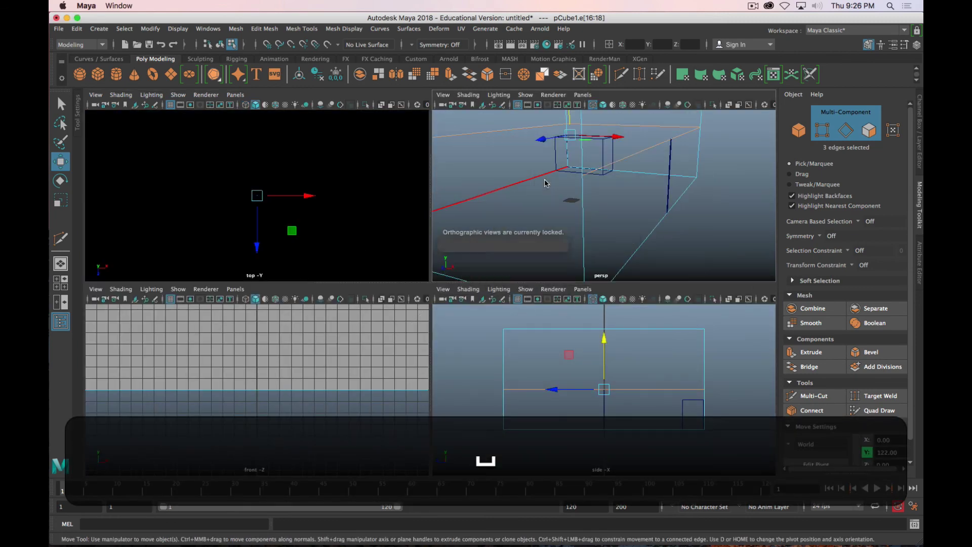
pyautogui.keyDown('alt'); pyautogui.moveTo(336, 245); pyautogui.dragTo(520, 307); pyautogui.keyUp('alt')
pyautogui.keyDown('alt'); pyautogui.moveTo(511, 244); pyautogui.dragTo(505, 280); pyautogui.keyUp('alt')
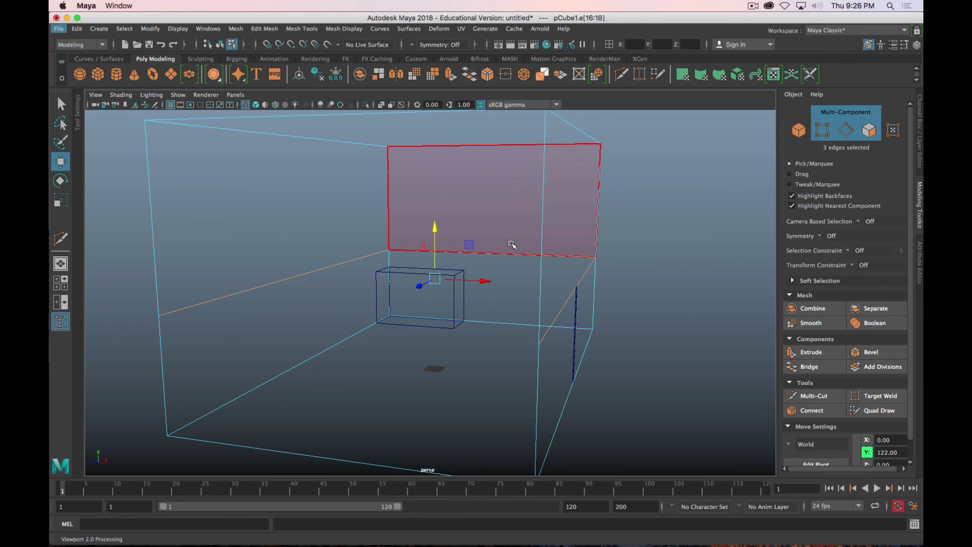
pyautogui.click(448, 316)
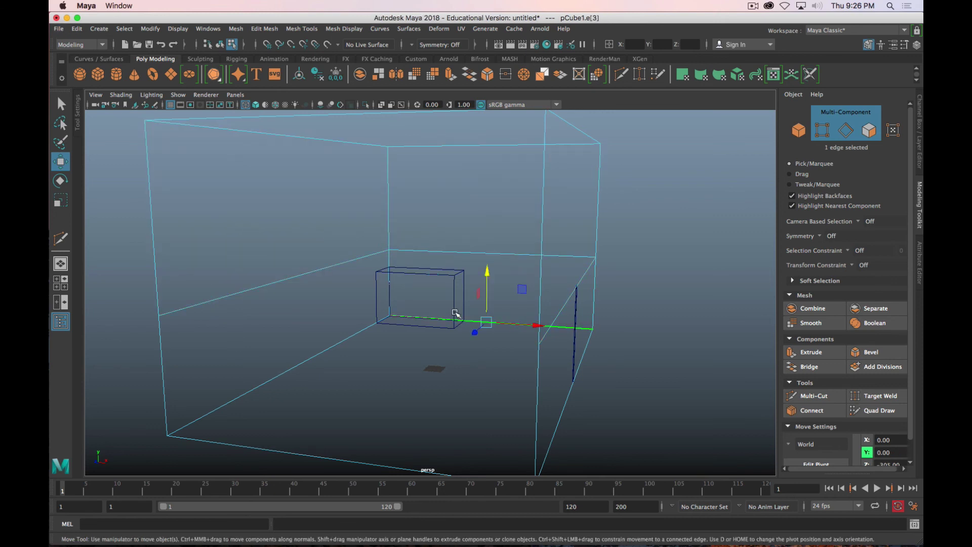
pyautogui.moveTo(448, 275); pyautogui.dragTo(521, 226, button='right')
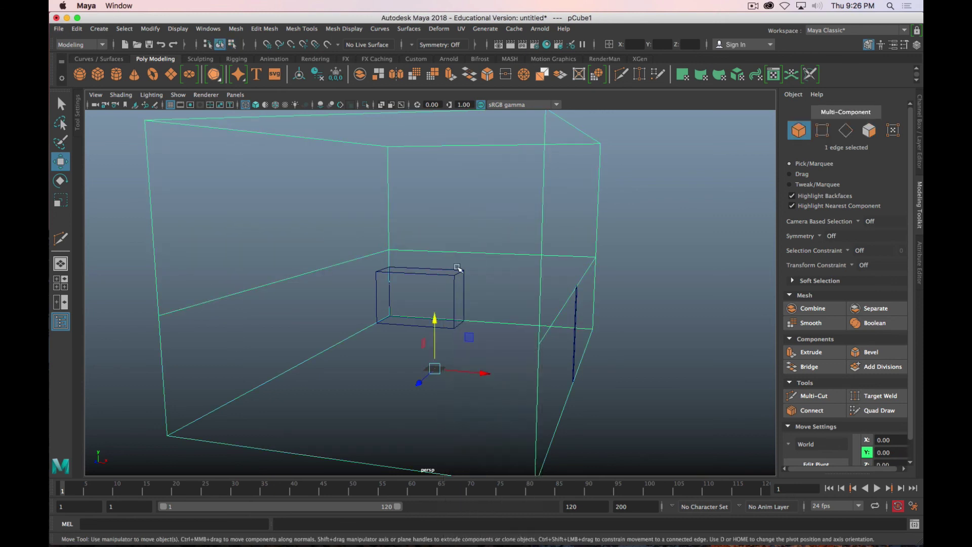
pyautogui.click(449, 273)
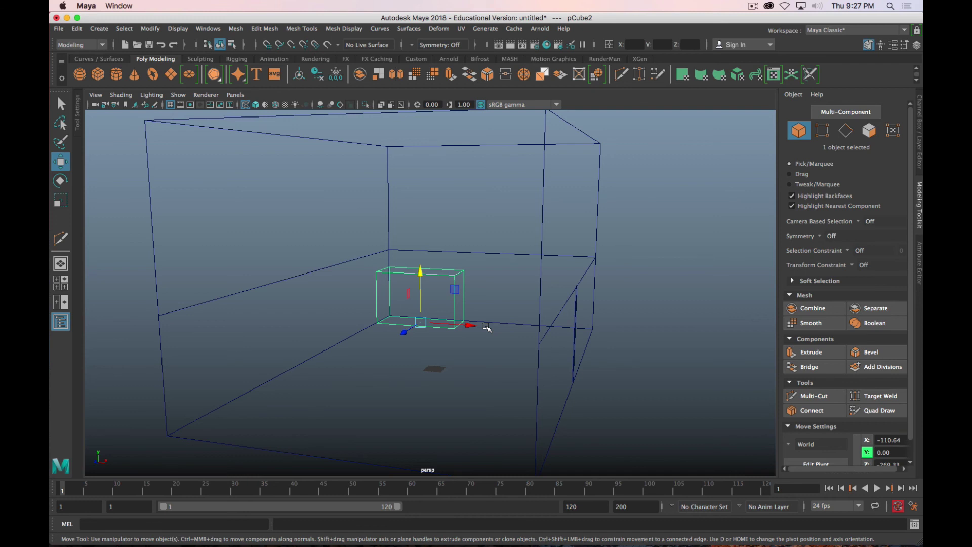
pyautogui.scroll(-5, 427, 337)
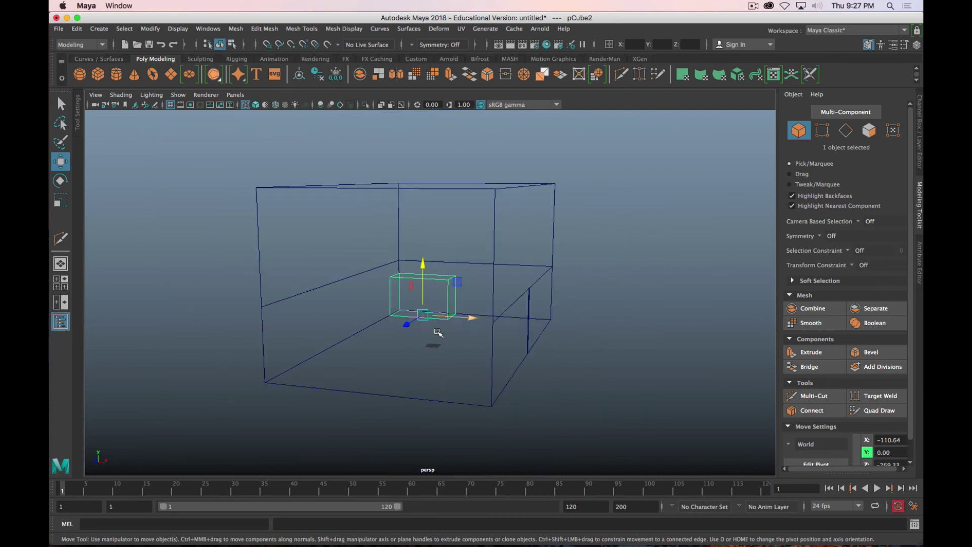
# Step: Switch to Firefox and examine the kitchen-island and VRender wood-floor interior images in the architectural visualization results, then minimize the browser to return to Maya
pyautogui.scroll(-2, 438, 332)
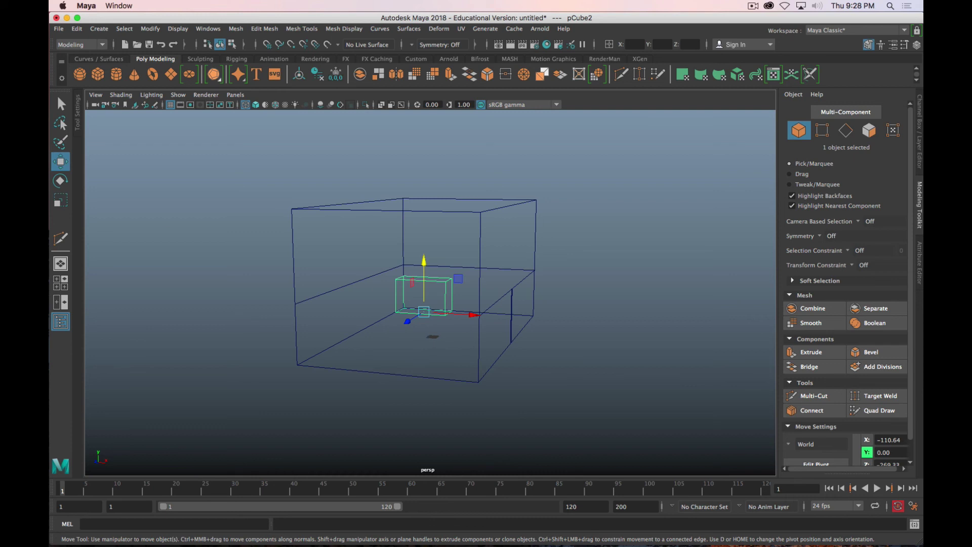
pyautogui.press('super+Tab')
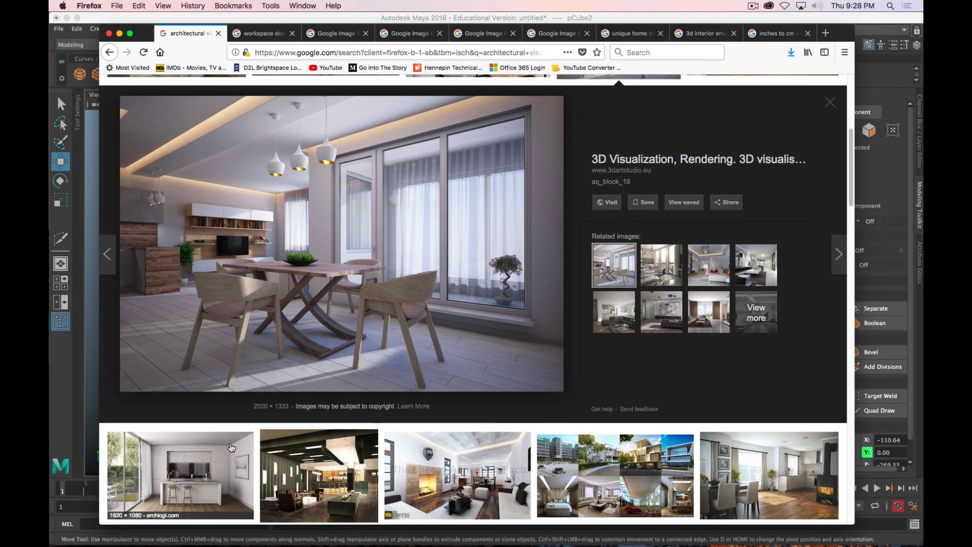
pyautogui.click(231, 448)
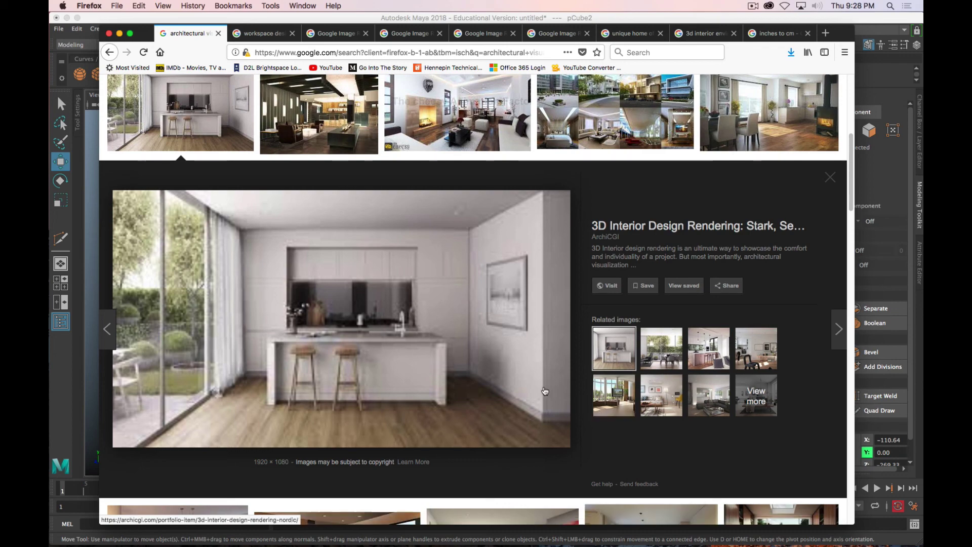
pyautogui.scroll(-1, 513, 358)
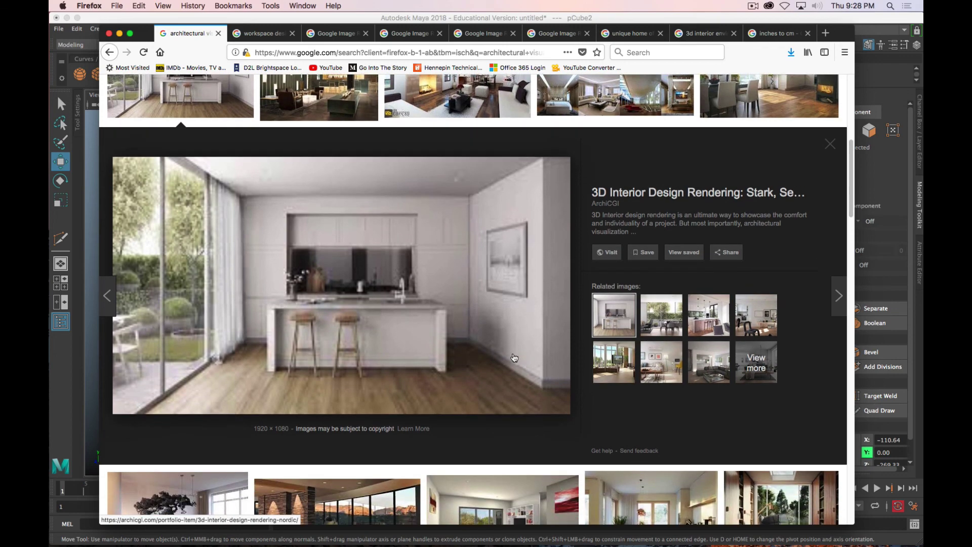
pyautogui.scroll(7, 513, 358)
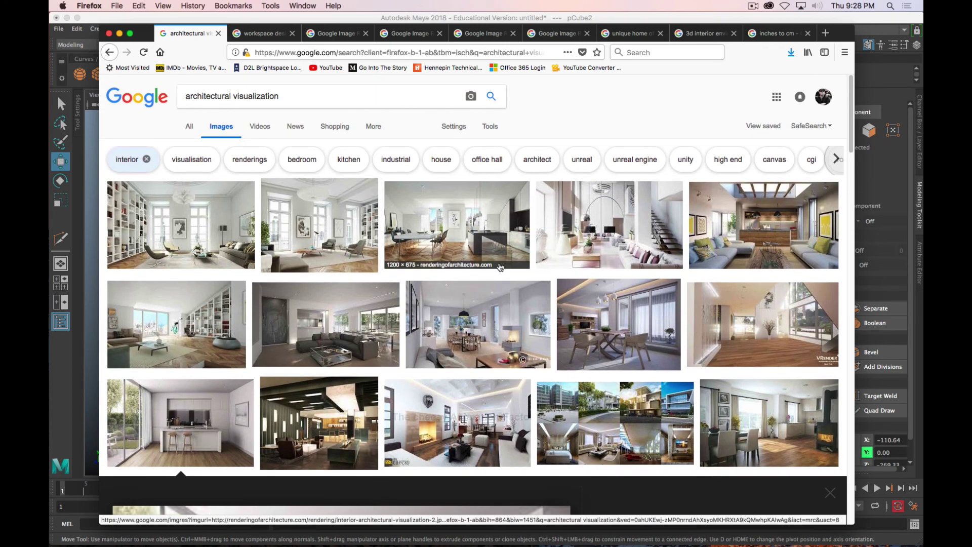
pyautogui.click(748, 331)
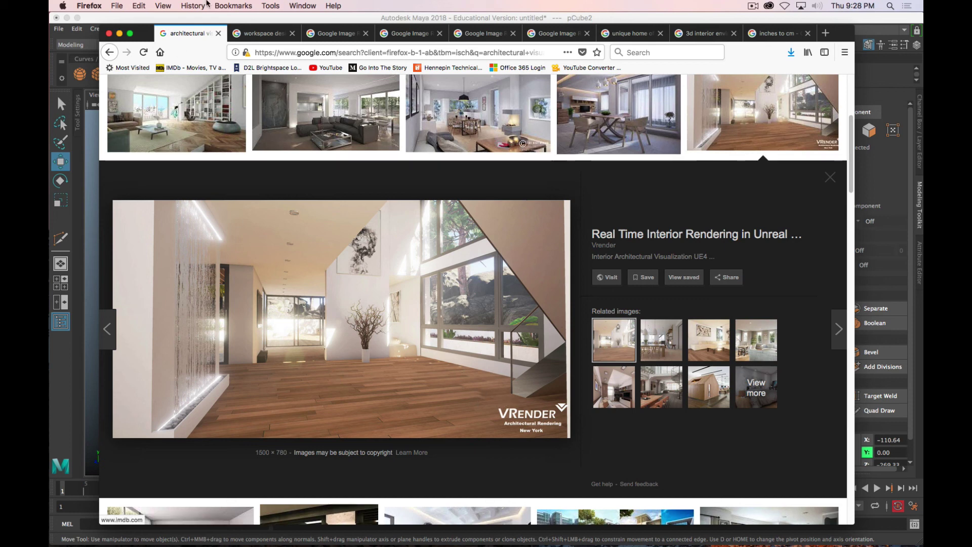
pyautogui.press('super+m')
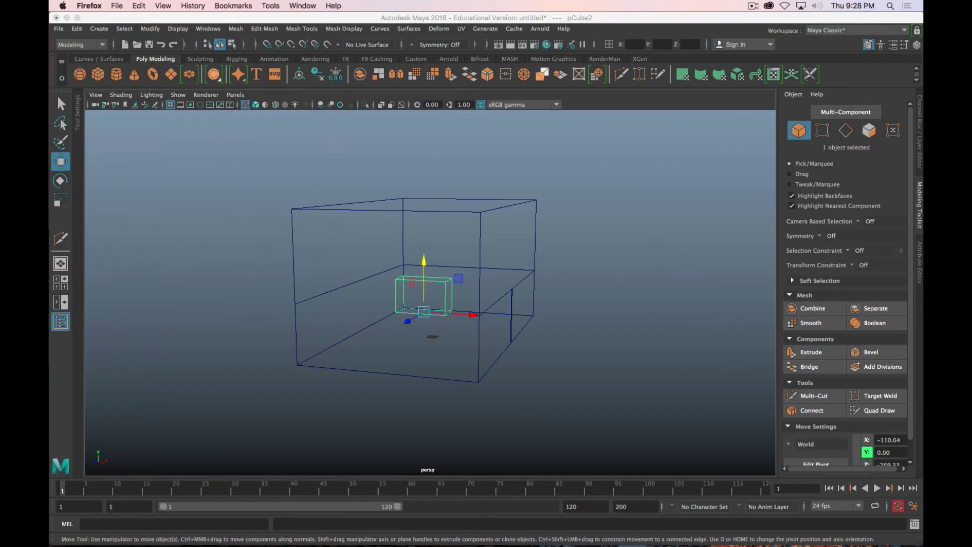
pyautogui.click(753, 6)
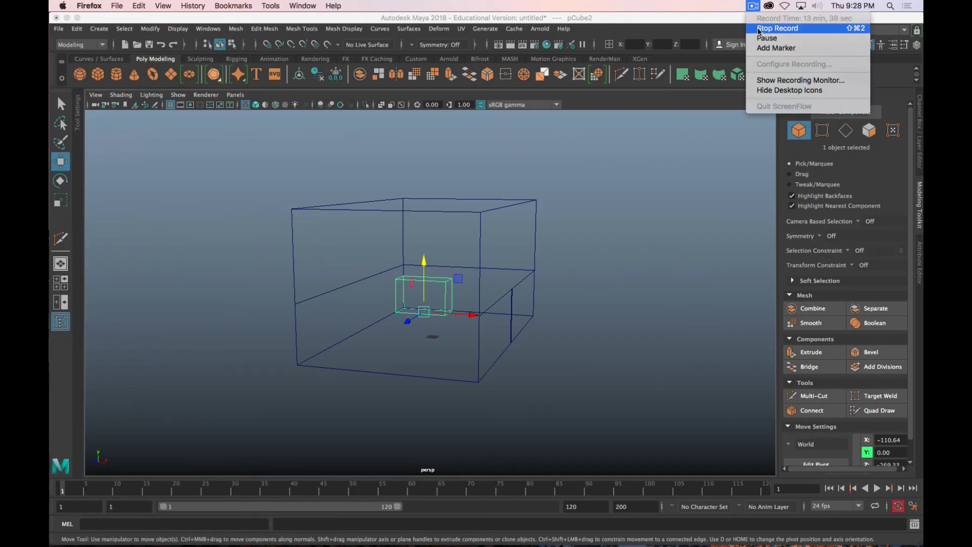